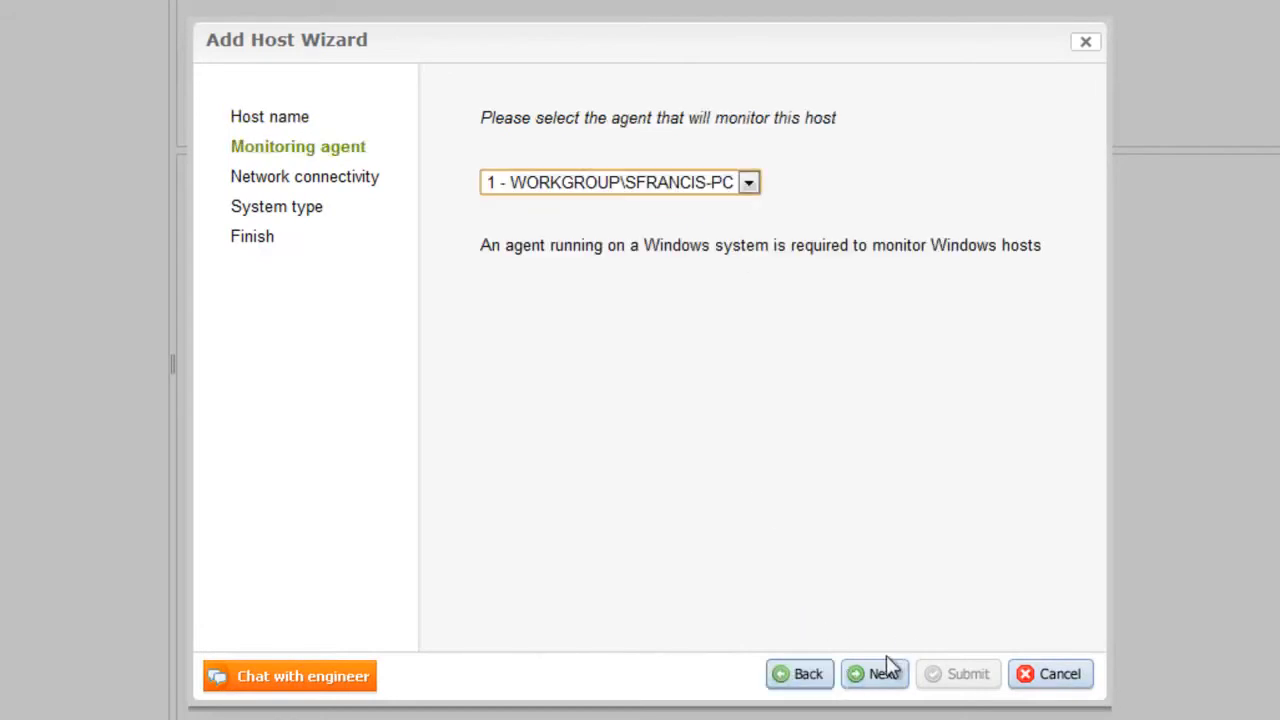
Step: Pass the connectivity checks for switch1.lab.logicmonitor.net and move on to choosing Network Equipment
click(880, 686)
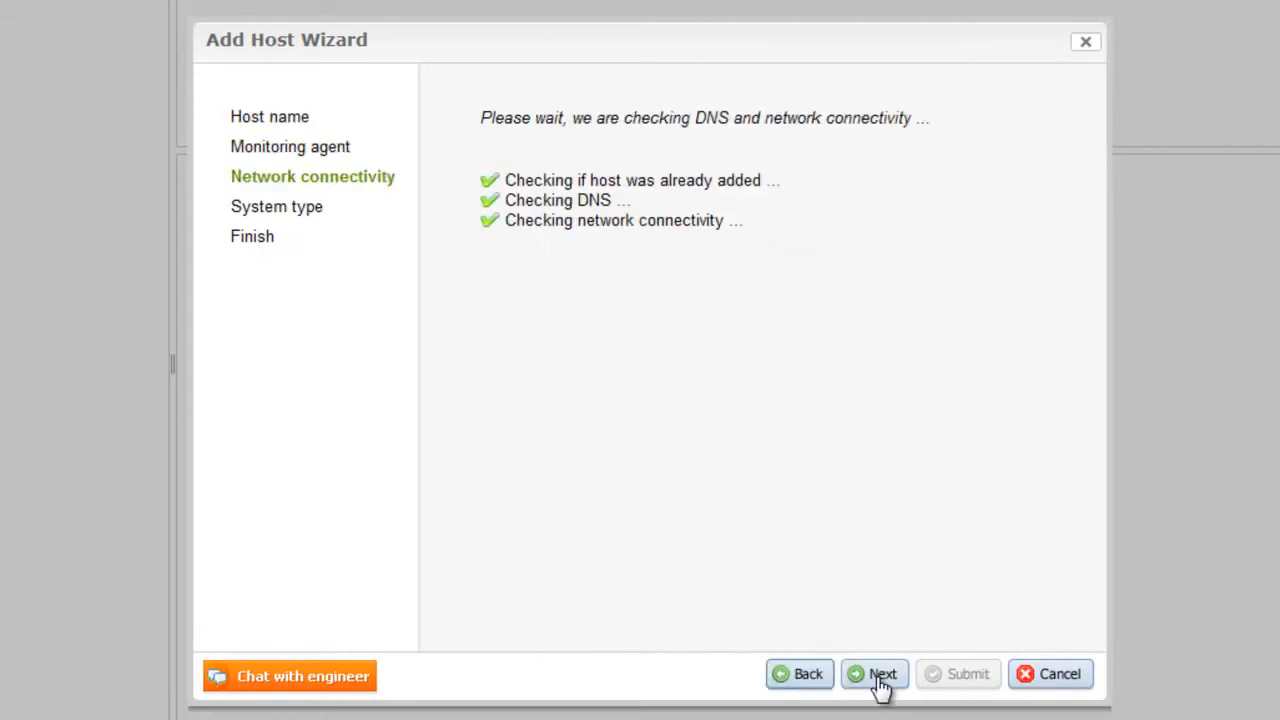
click(880, 686)
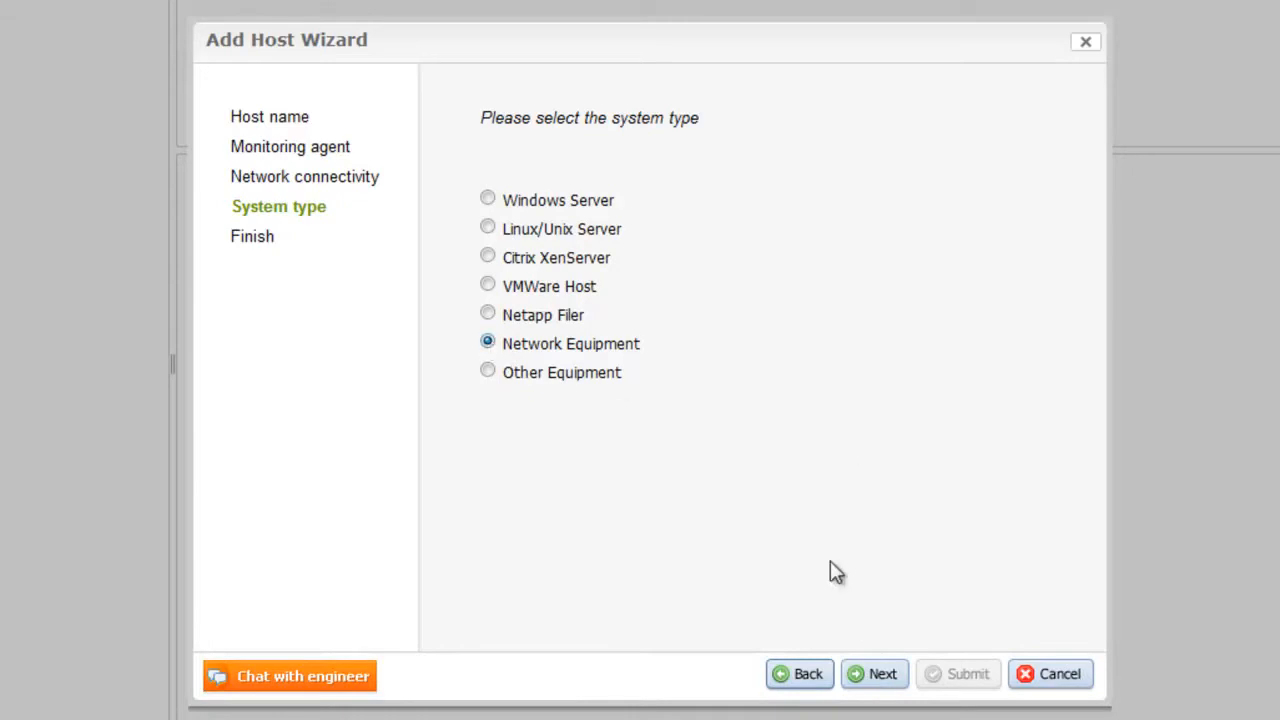
Step: Prefix the SNMP community with 'not', re-test the probe, then submit switch1 and decline another host
click(873, 685)
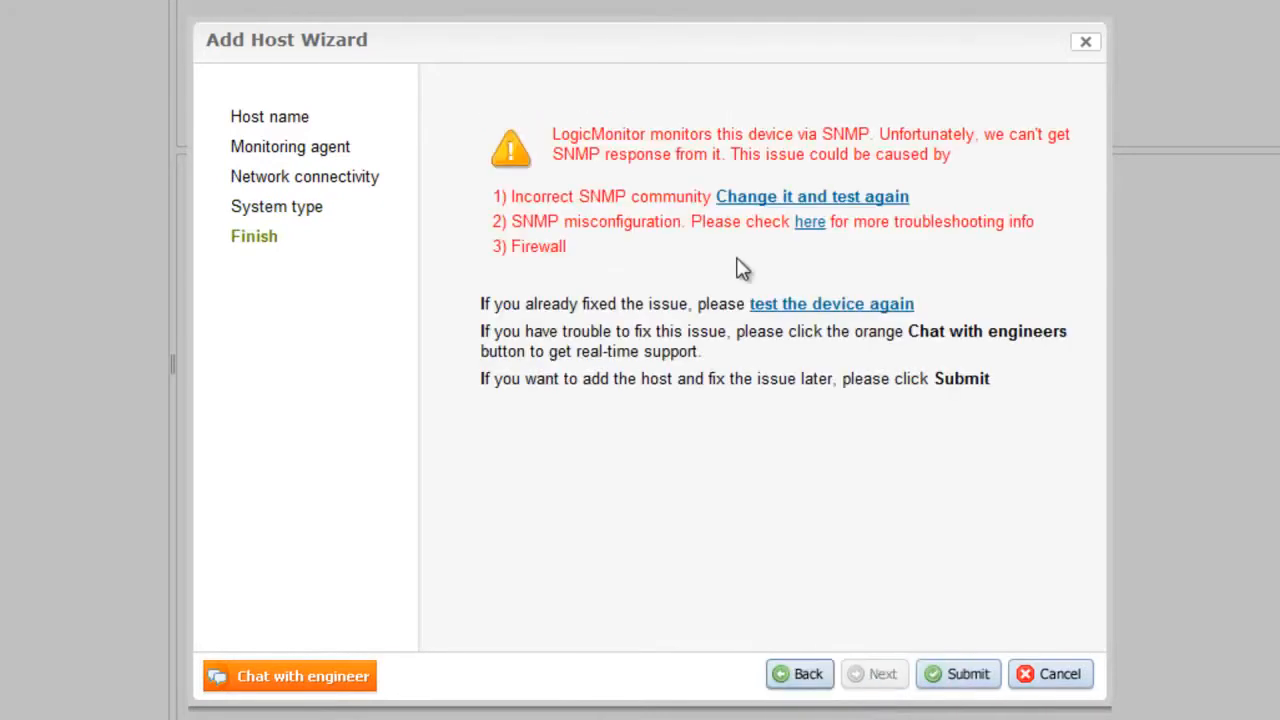
click(763, 200)
click(686, 378)
text(notpublic)
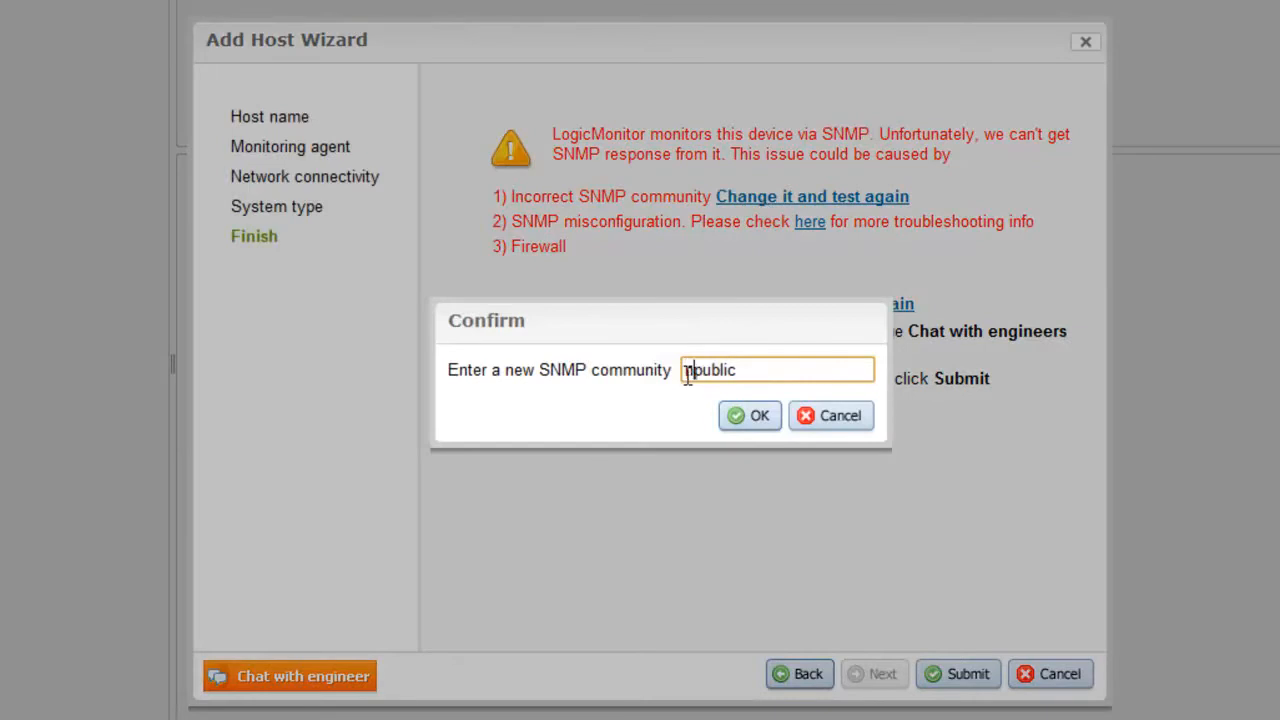
click(752, 430)
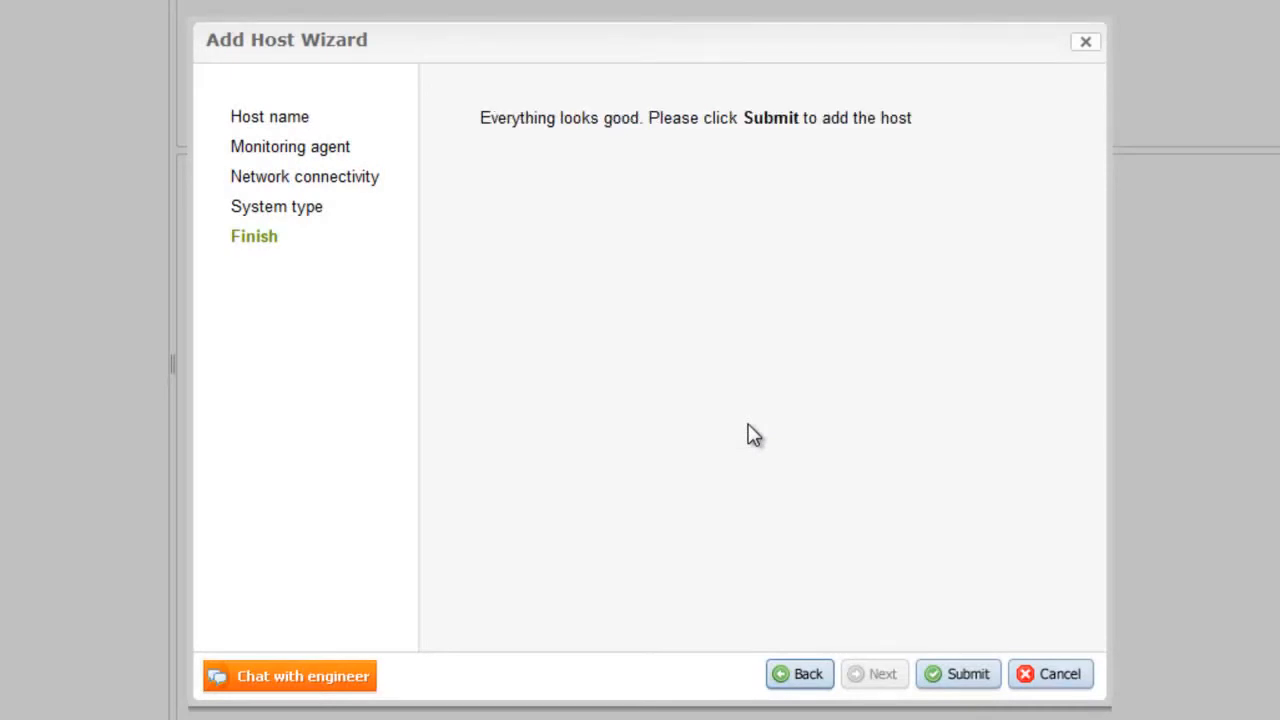
click(955, 677)
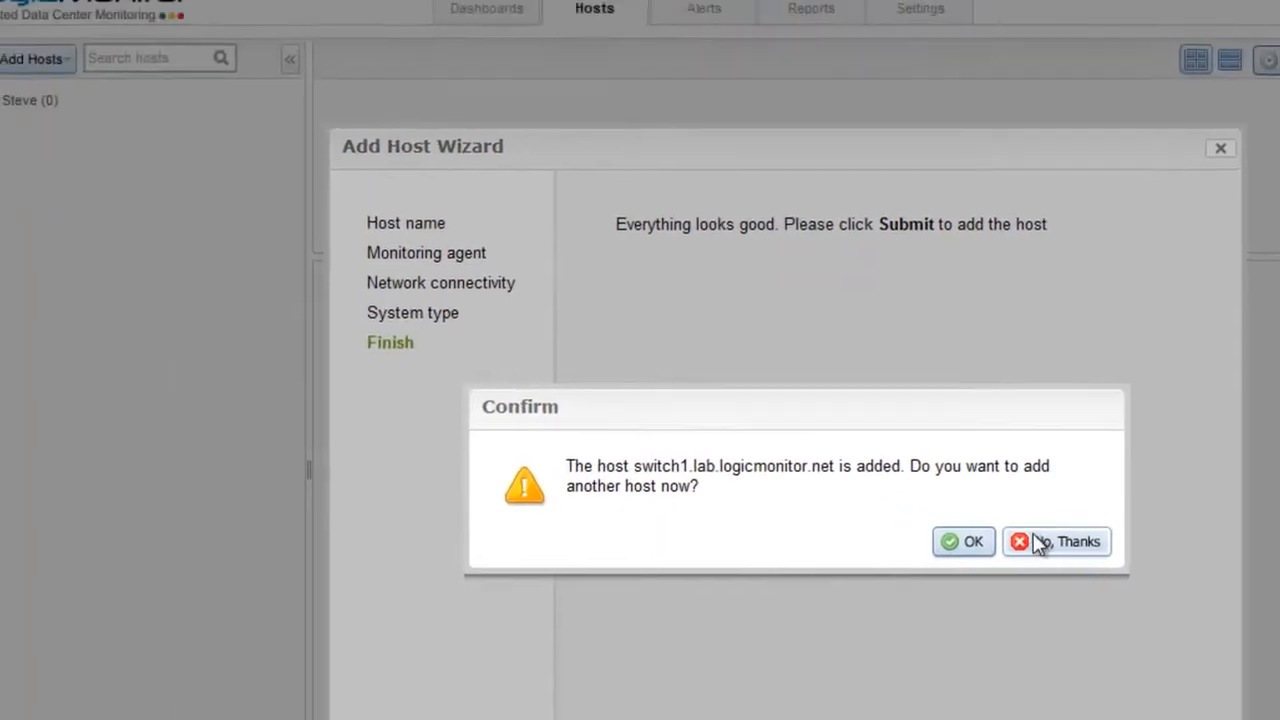
click(905, 437)
click(144, 170)
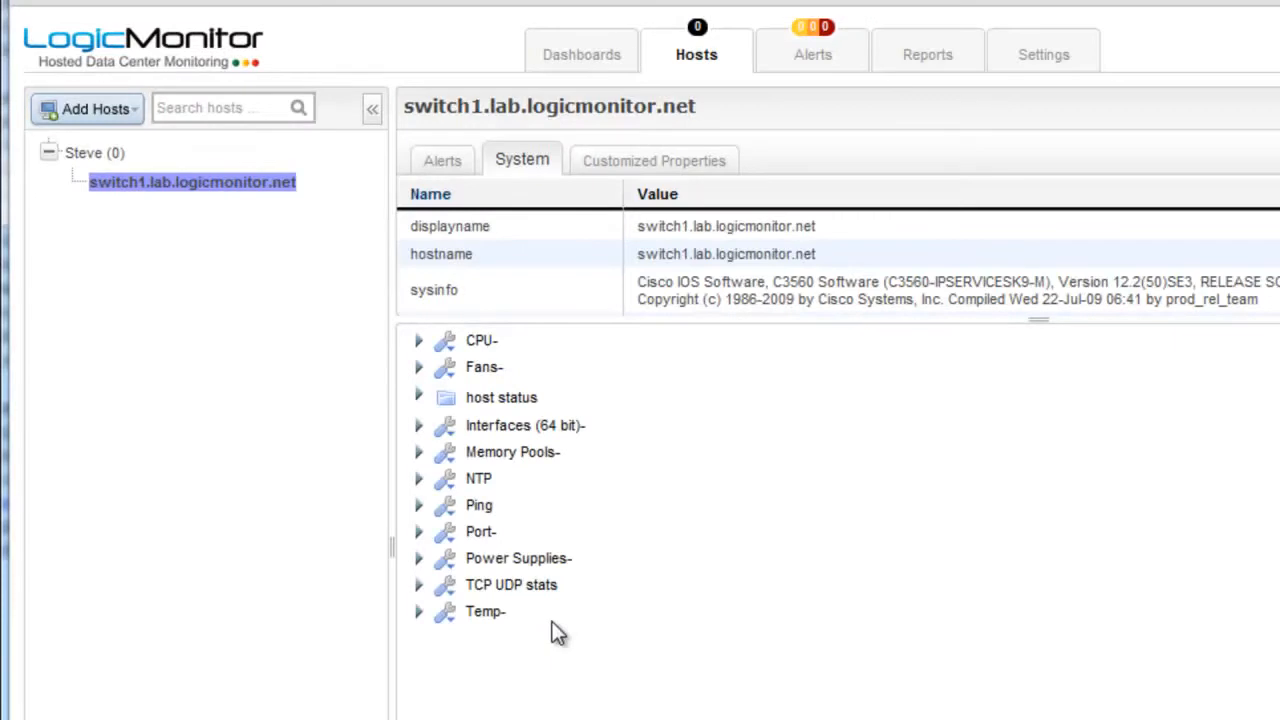
right_click(172, 182)
click(226, 220)
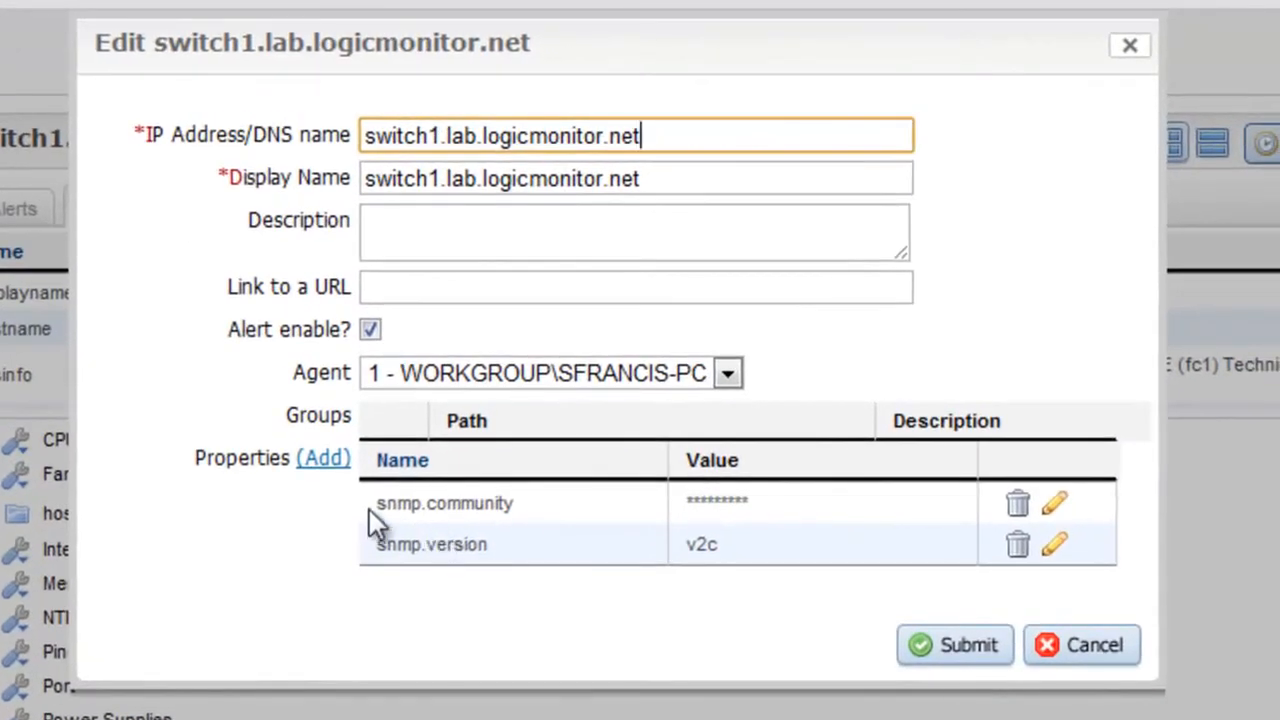
click(697, 500)
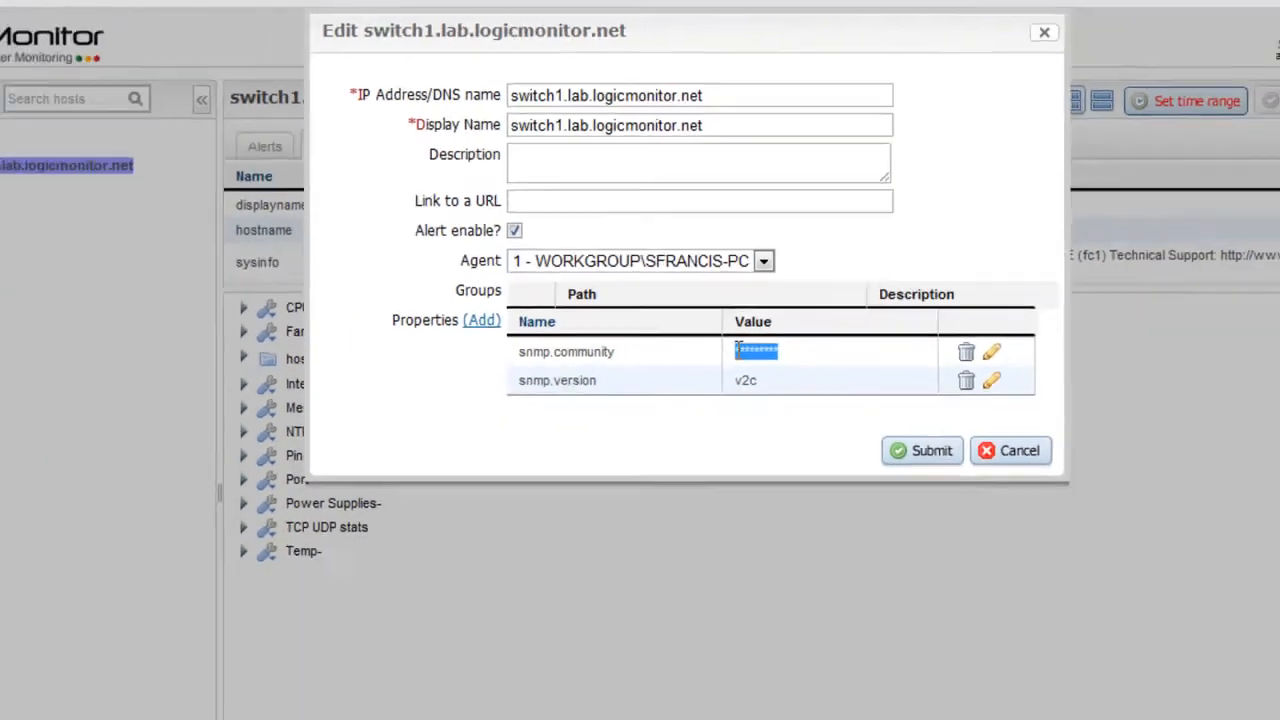
click(1080, 645)
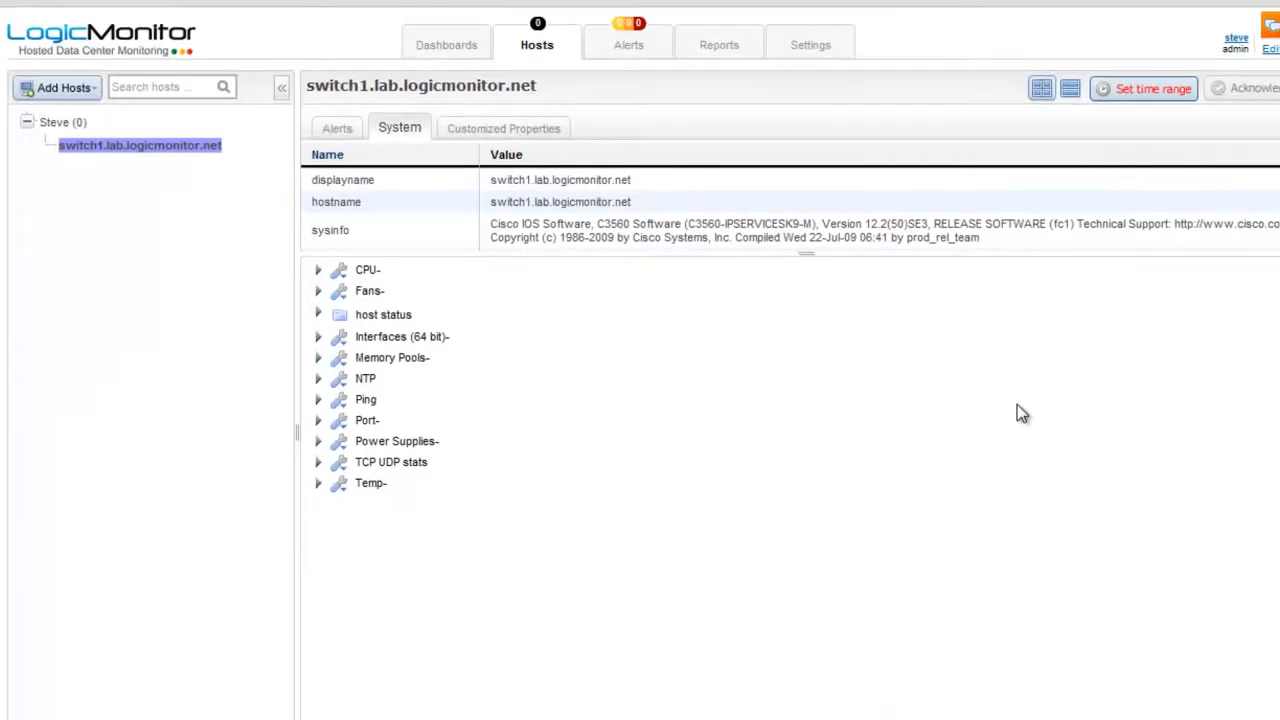
right_click(59, 123)
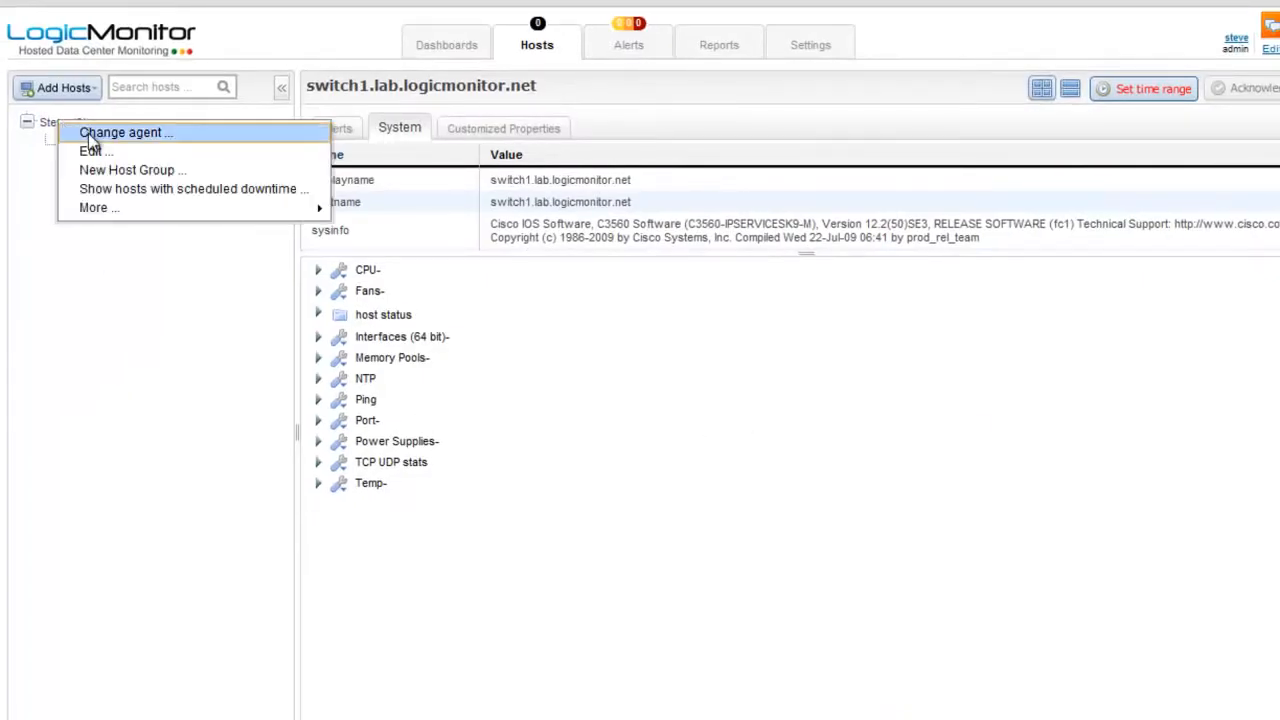
click(90, 151)
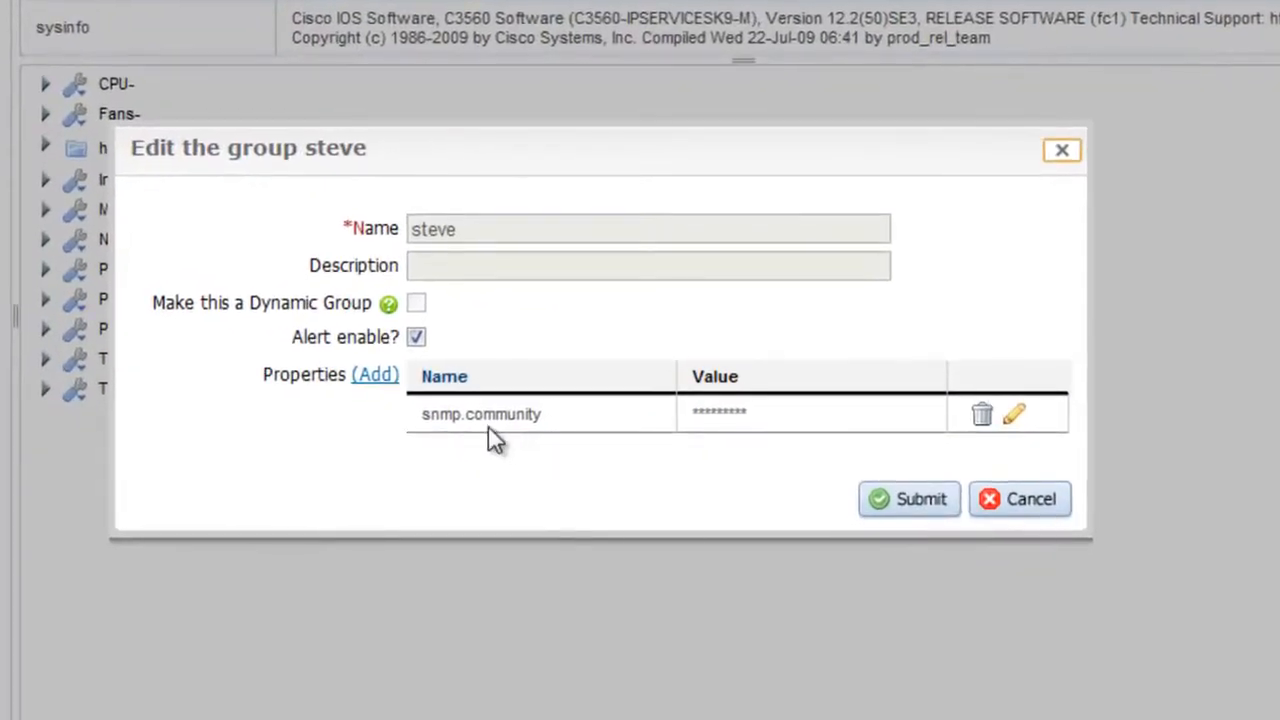
drag(771, 421, 684, 429)
click(746, 449)
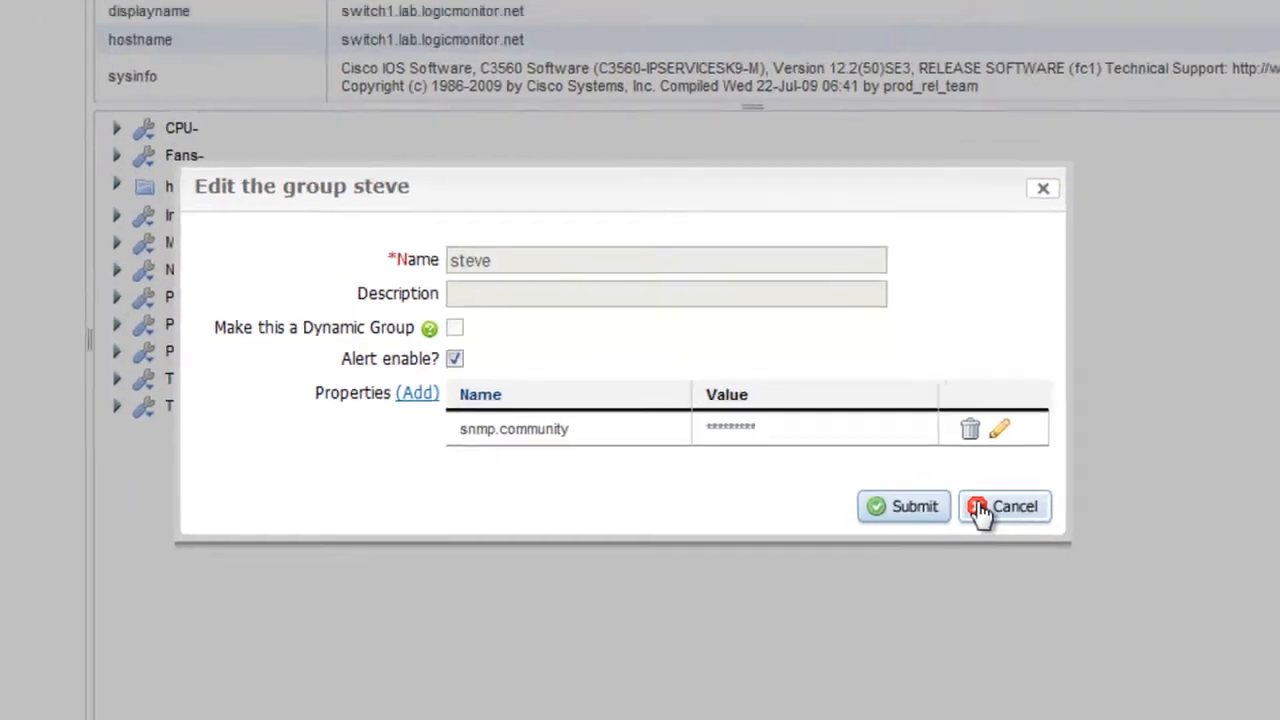
click(993, 505)
click(72, 75)
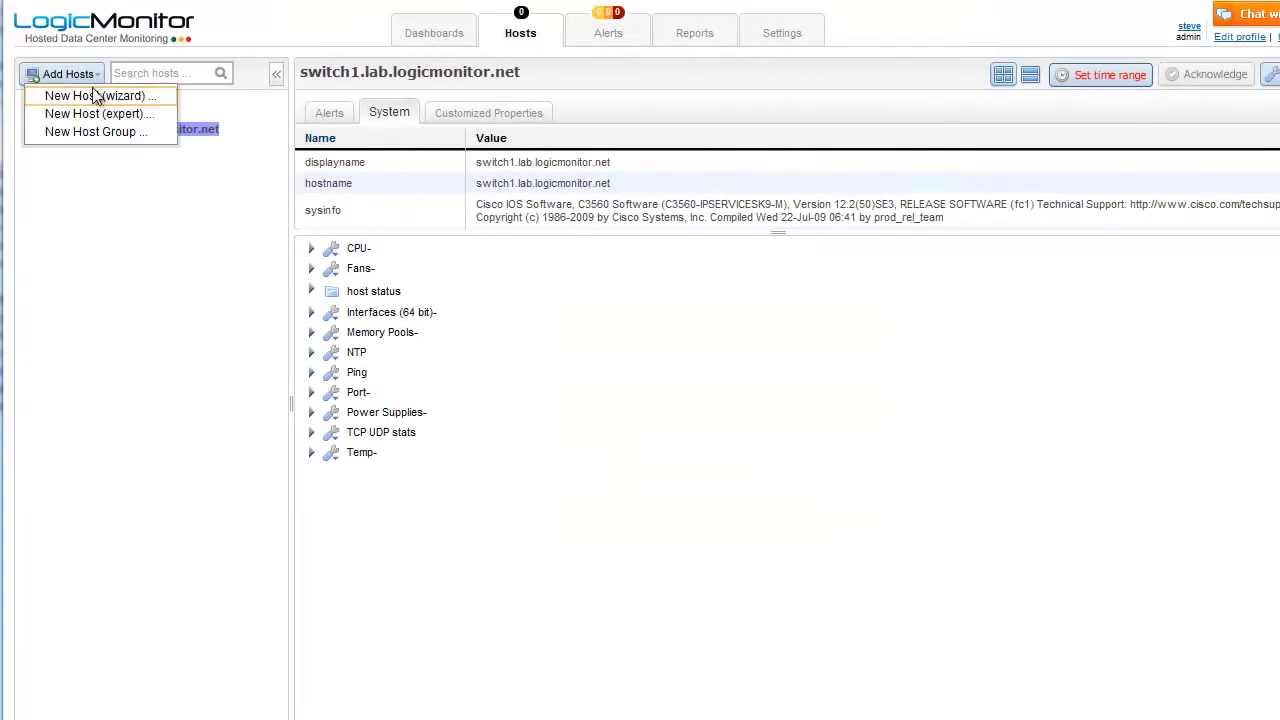
Step: Add switch2.lab.logicmonitor.net through the New Host wizard, then decline adding another host
click(100, 96)
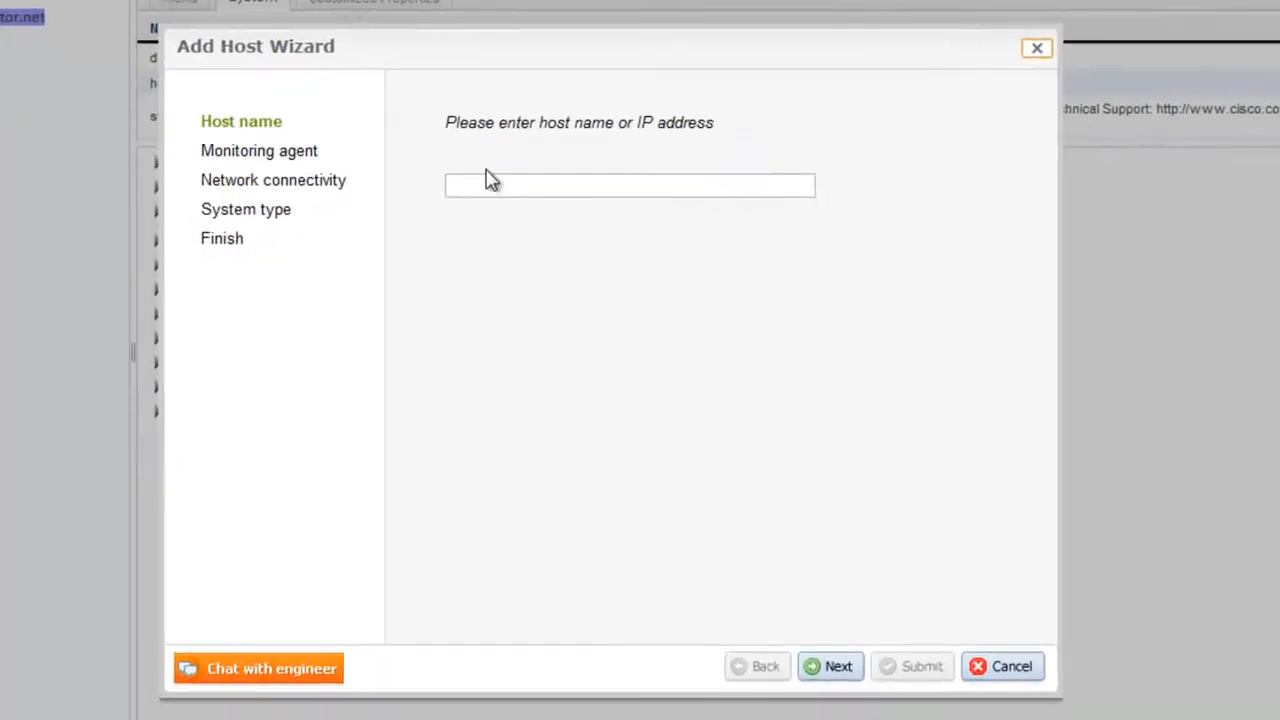
click(492, 184)
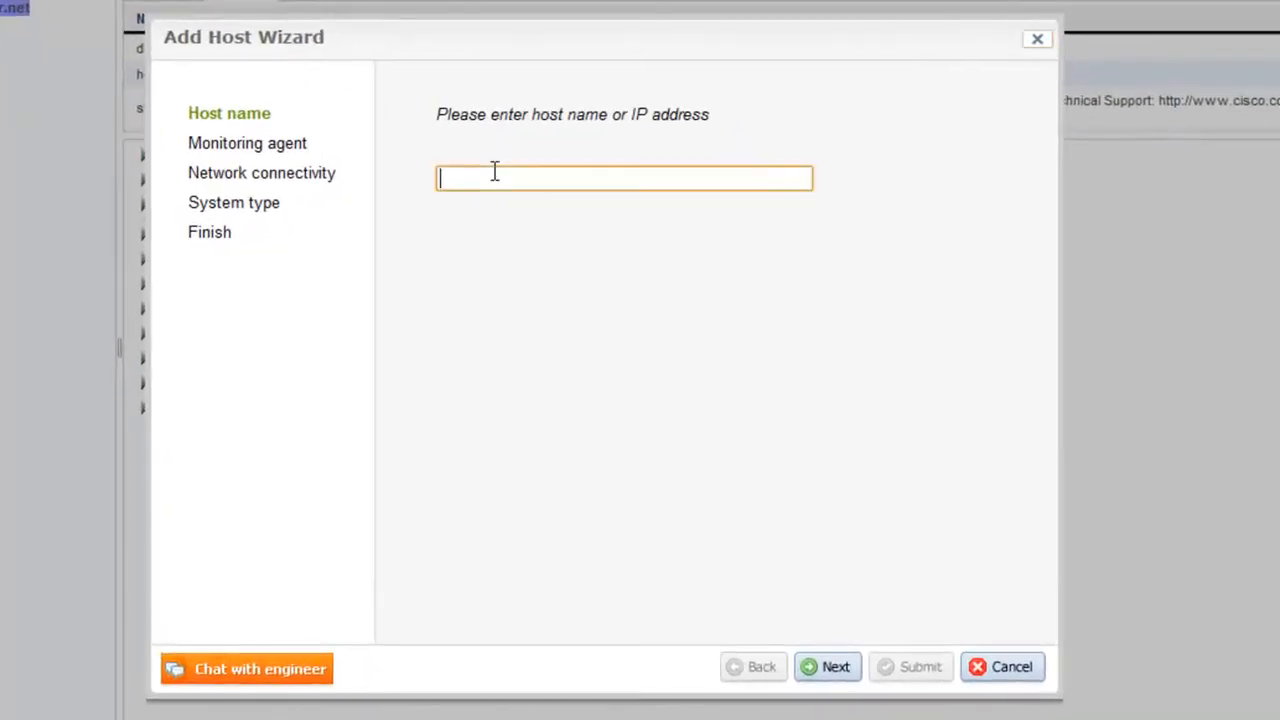
text(switch1.lab.logicmonitor.net)
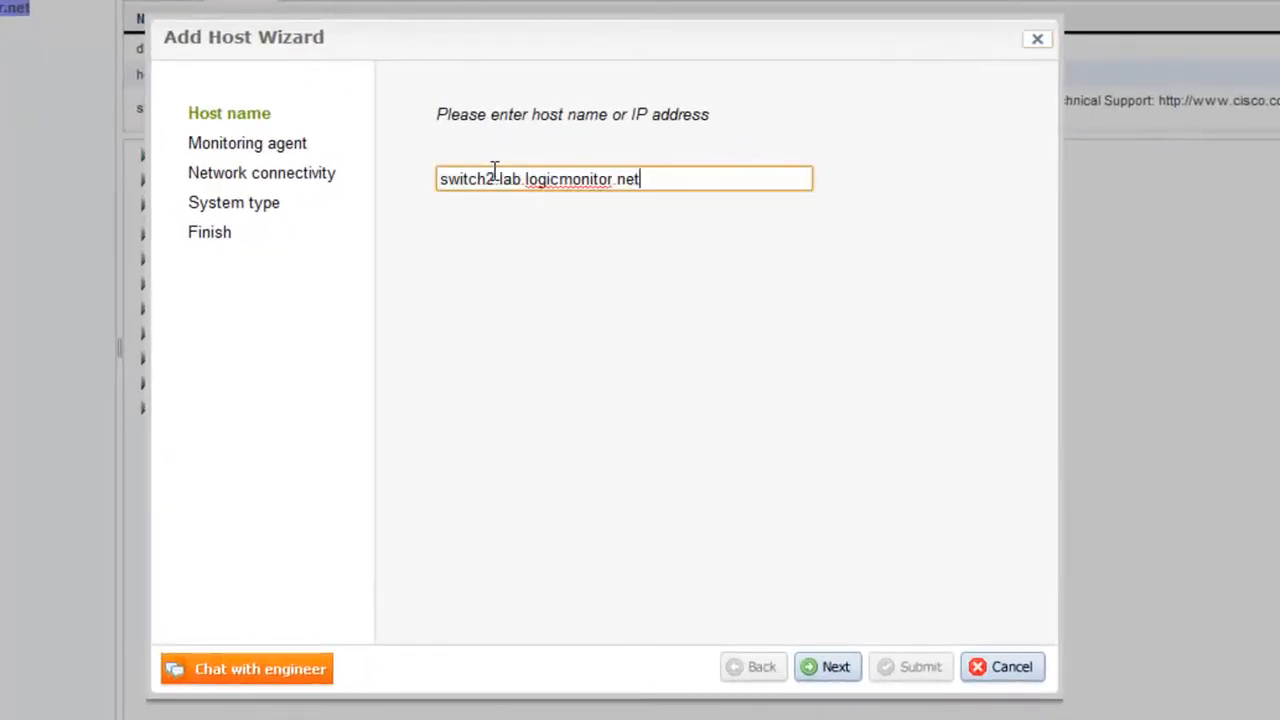
key(Return)
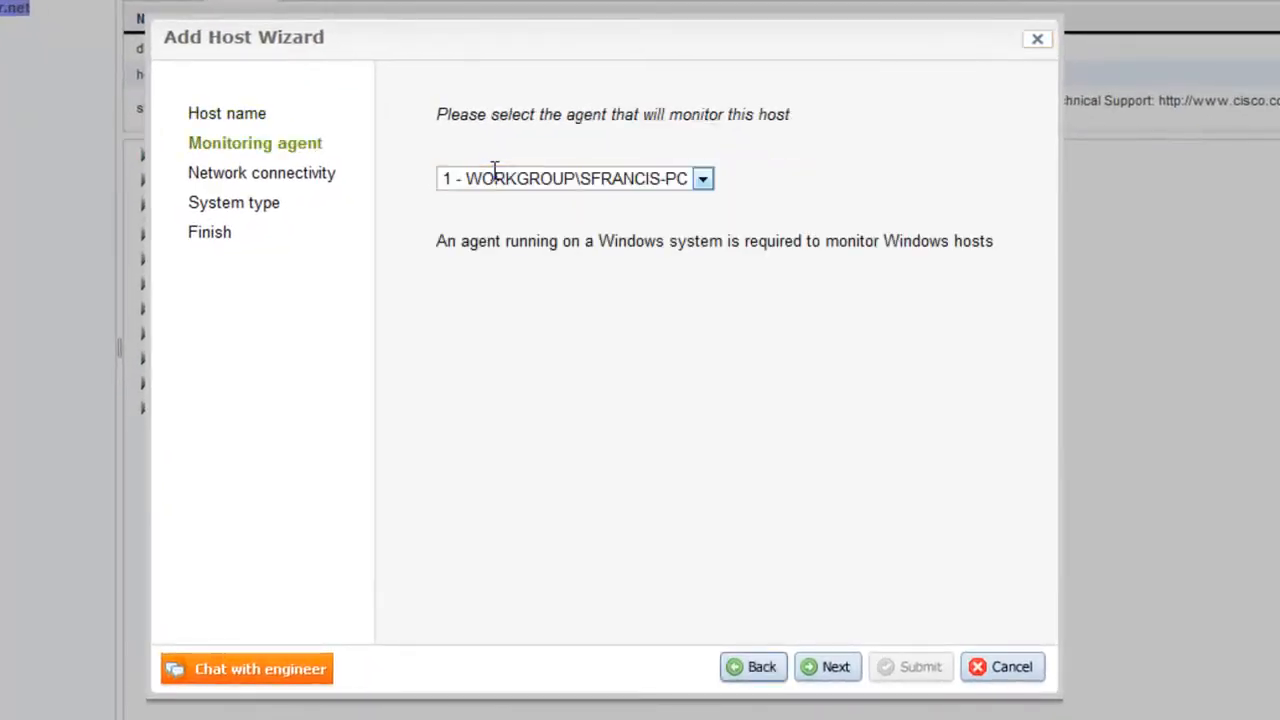
click(831, 669)
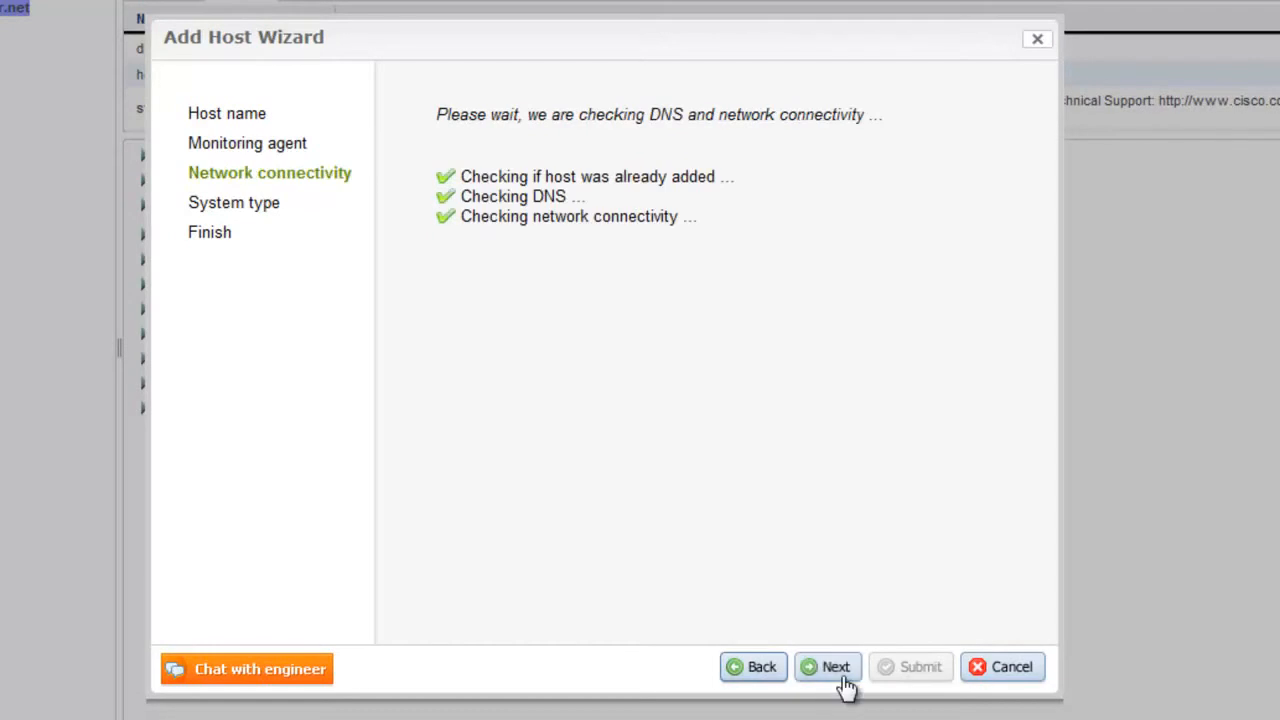
click(845, 680)
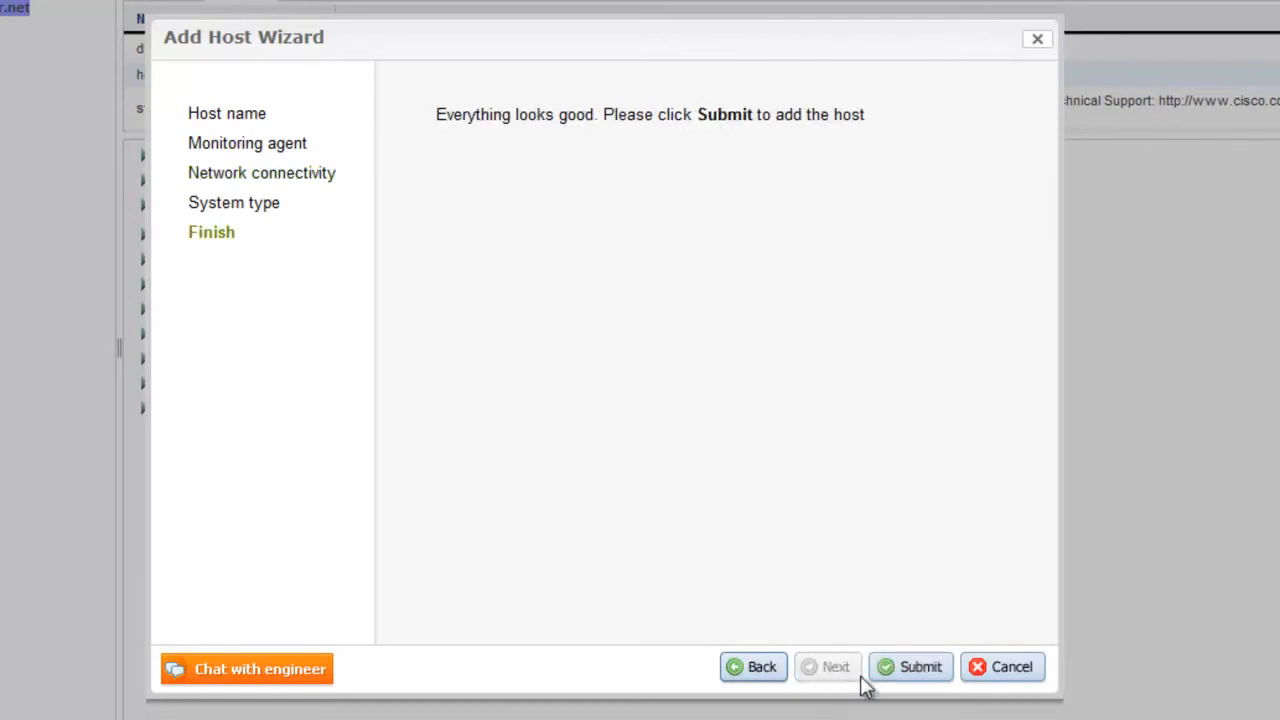
click(903, 680)
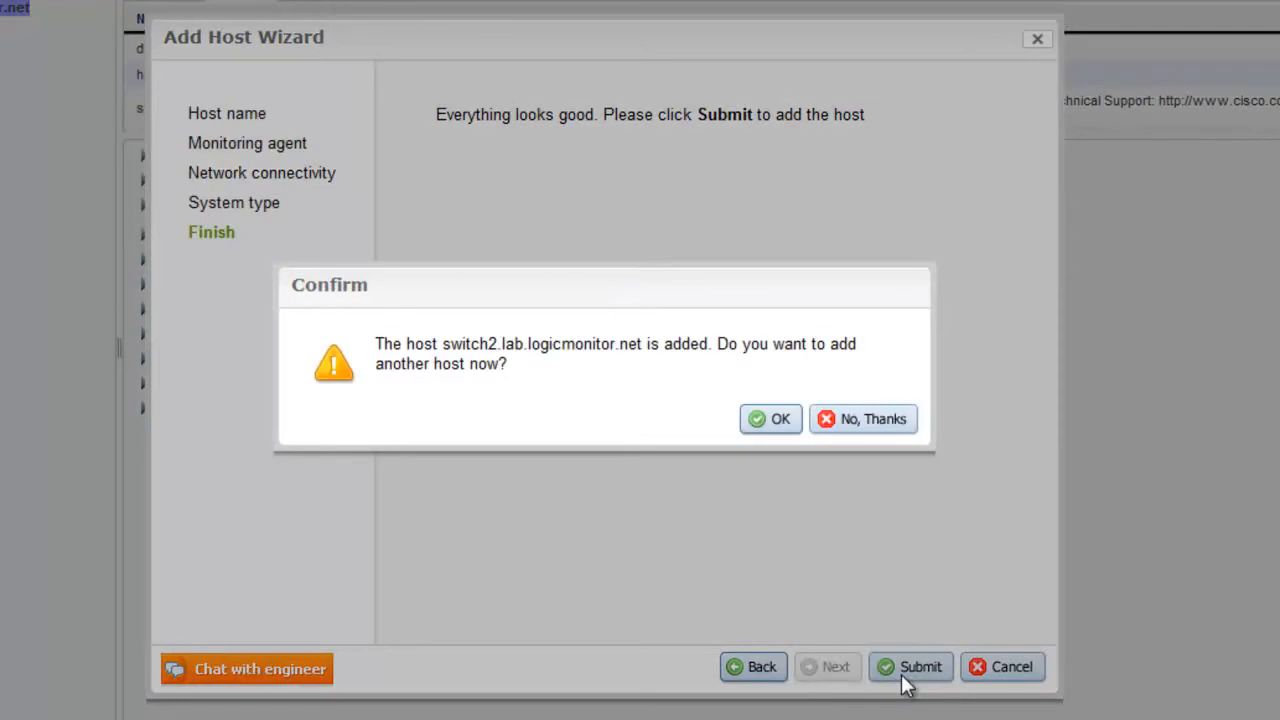
click(828, 421)
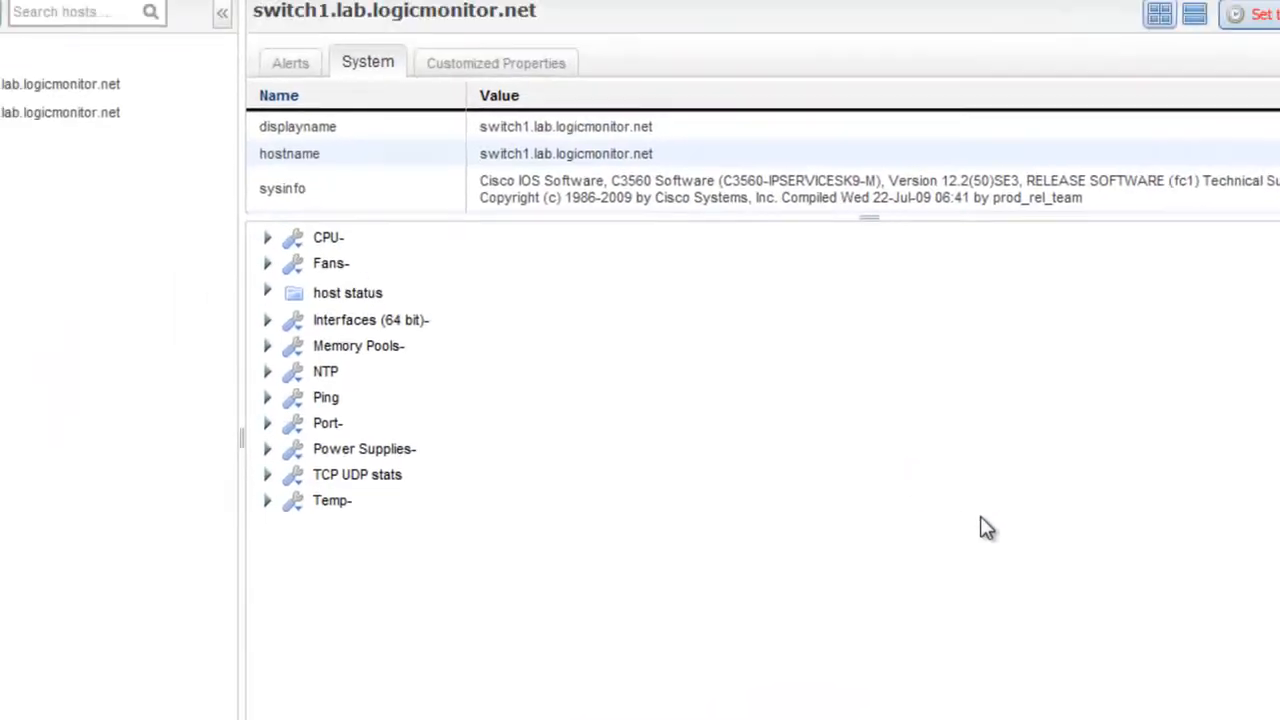
Step: Create a 'West Coast' host group described as 'All west coast devices'
click(231, 211)
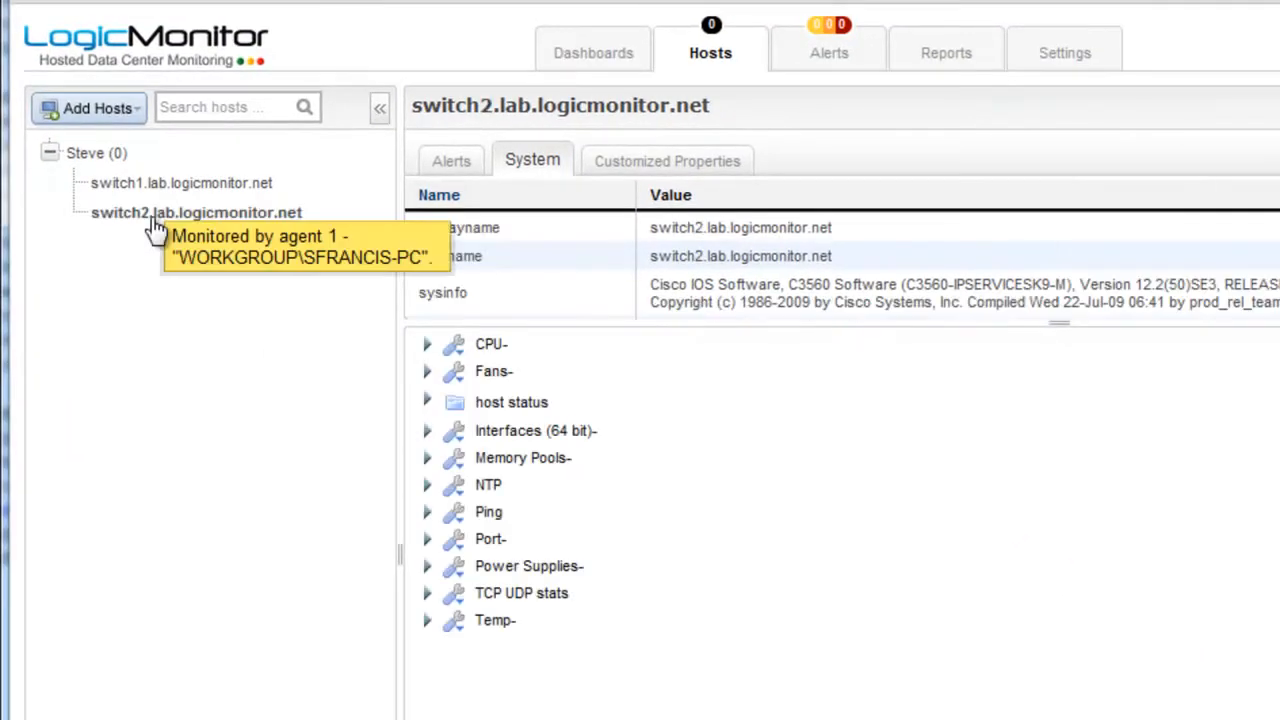
click(126, 126)
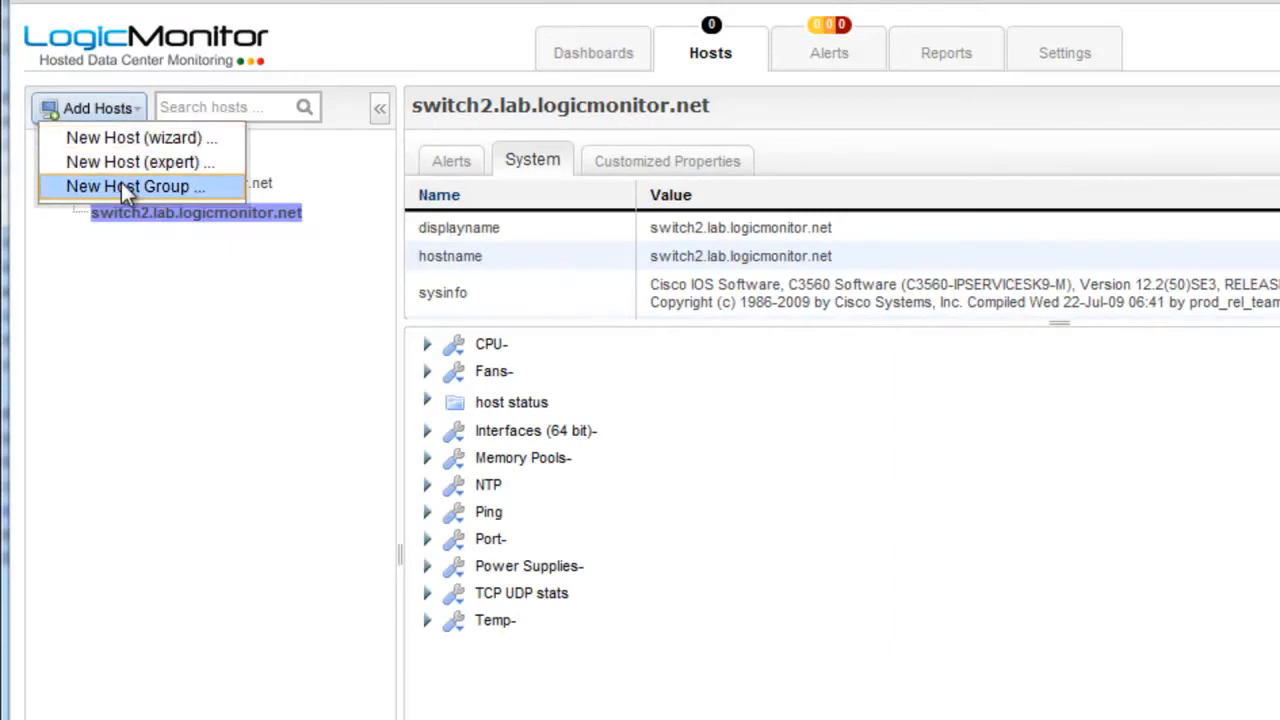
click(121, 182)
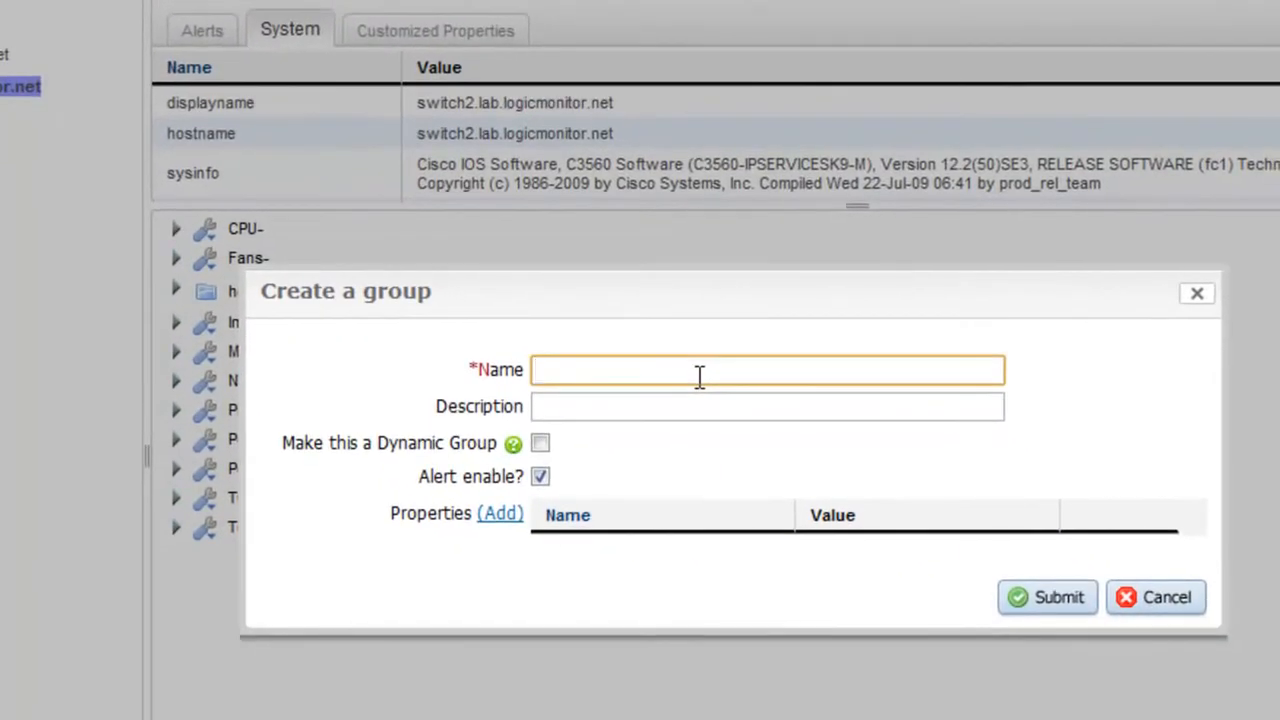
text(West Coast)
click(685, 399)
text(All west coast devices)
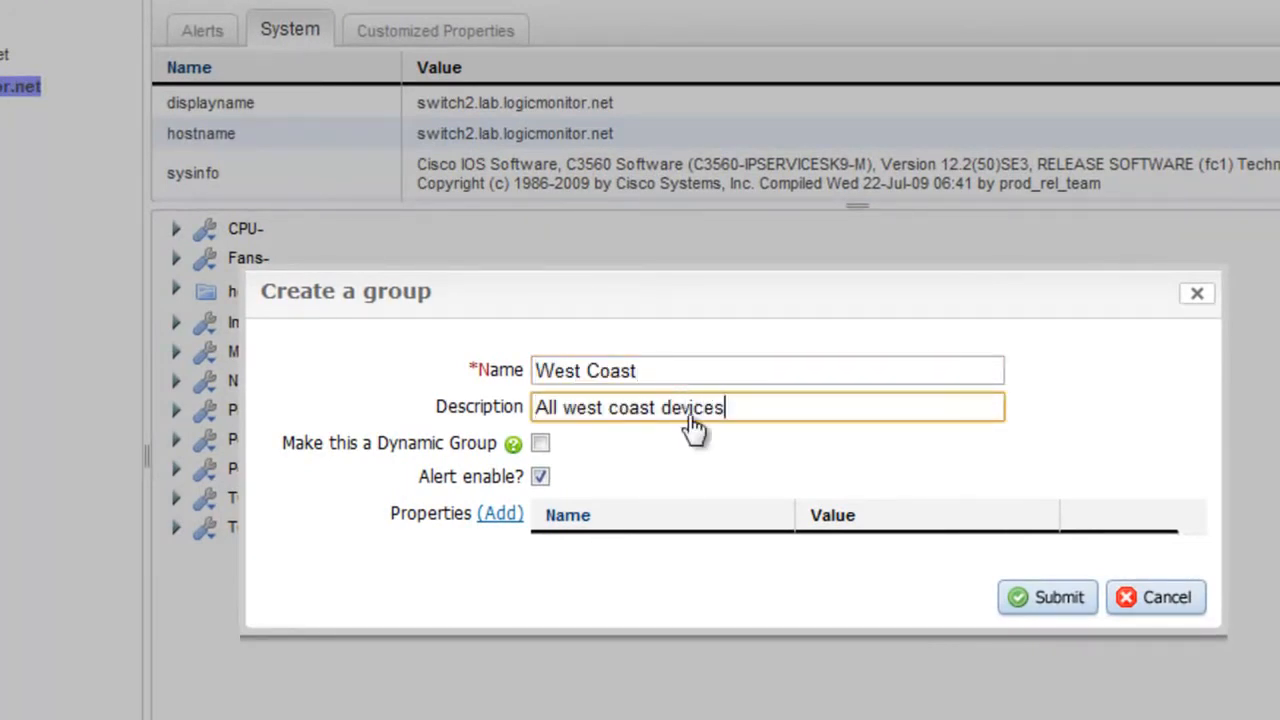
click(1060, 600)
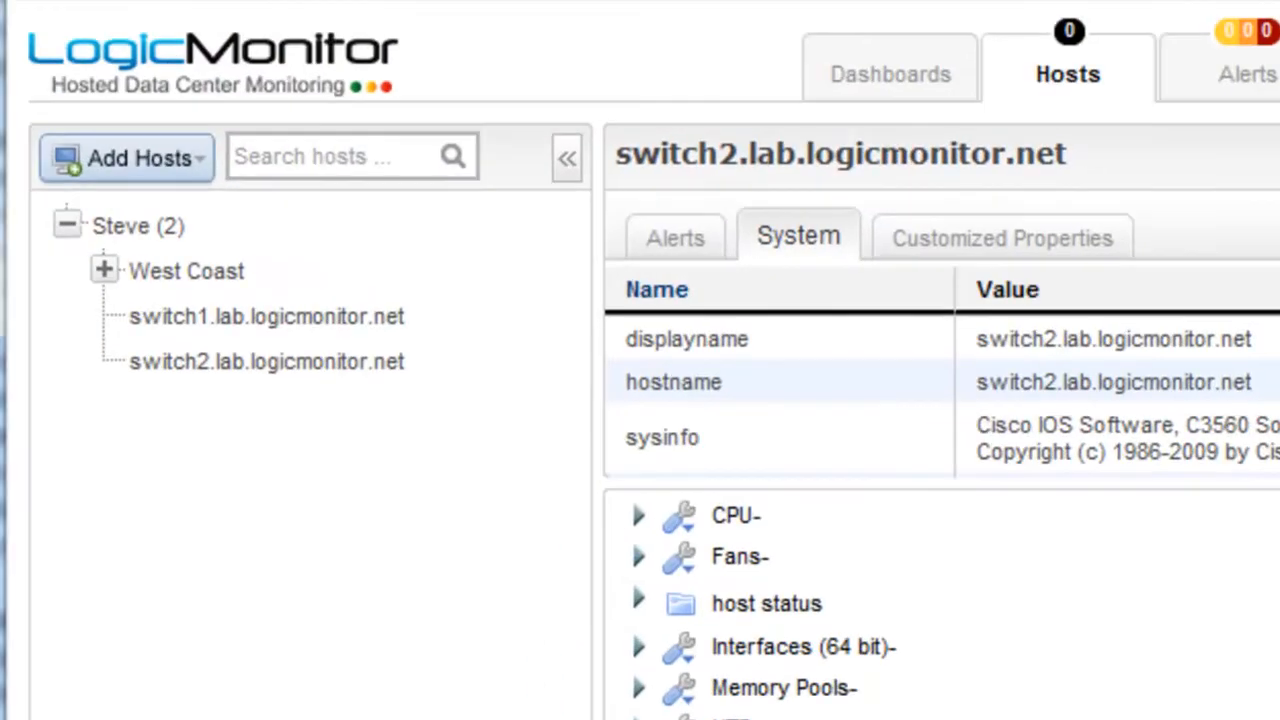
Step: Drag switch2 into West Coast and start a child group under it
drag(170, 361, 176, 288)
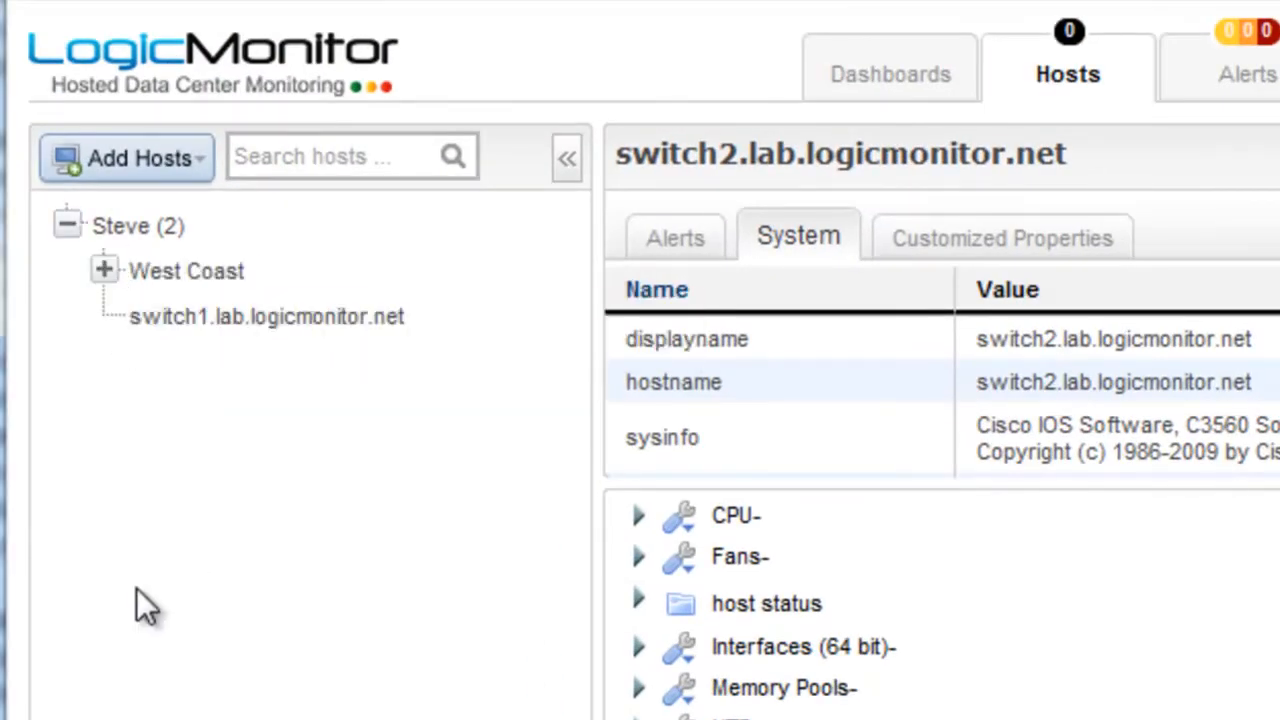
click(104, 270)
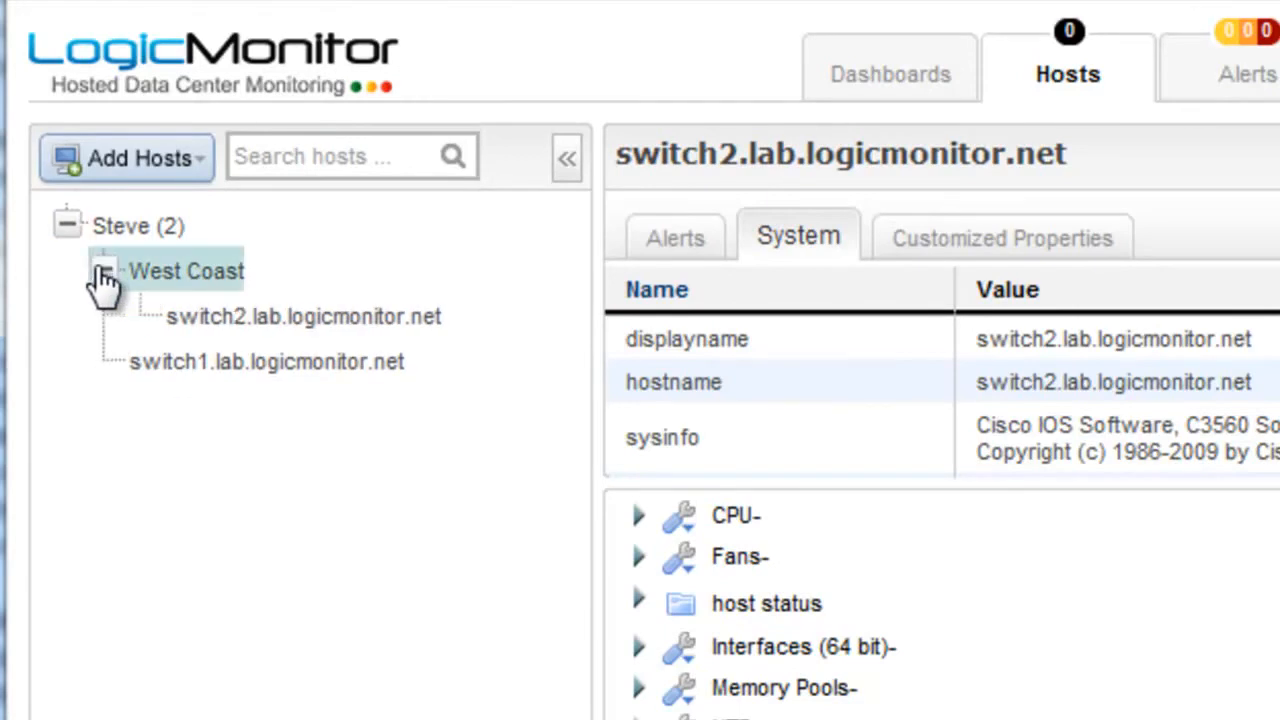
right_click(178, 285)
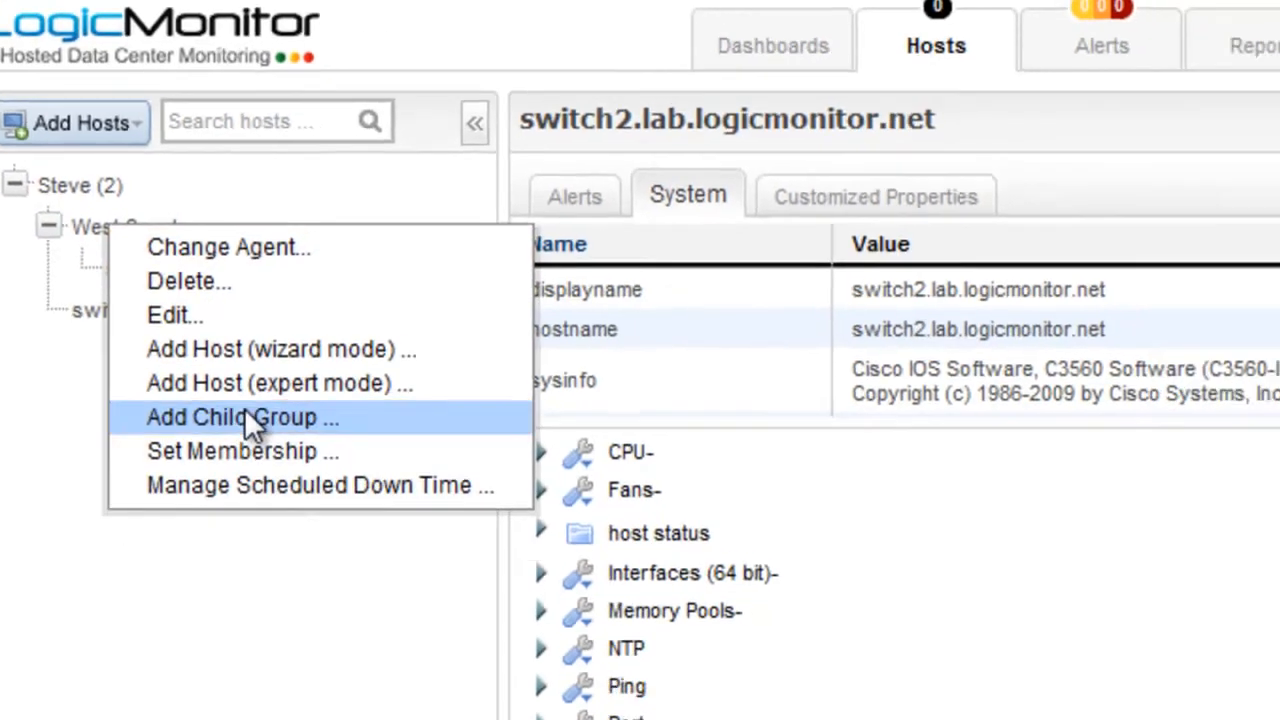
click(244, 417)
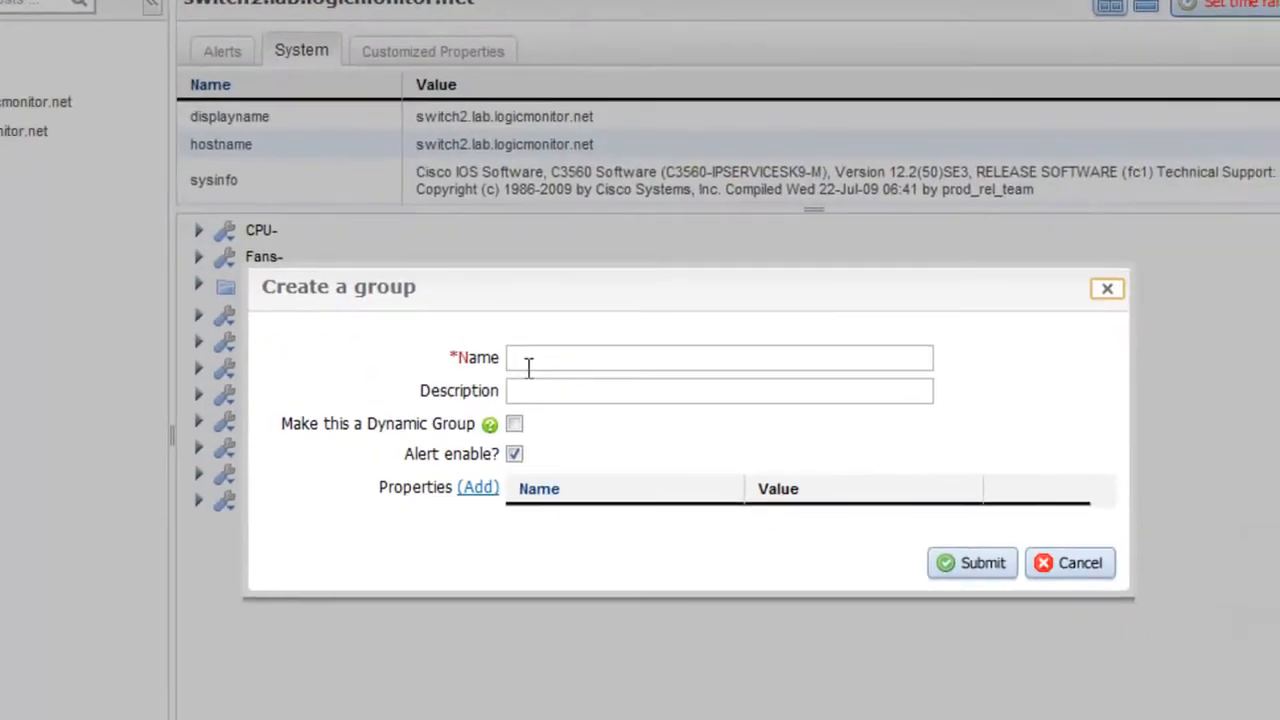
Step: Save the child group as 'network' and drag switch2 and switch1 into it
text(network)
click(980, 563)
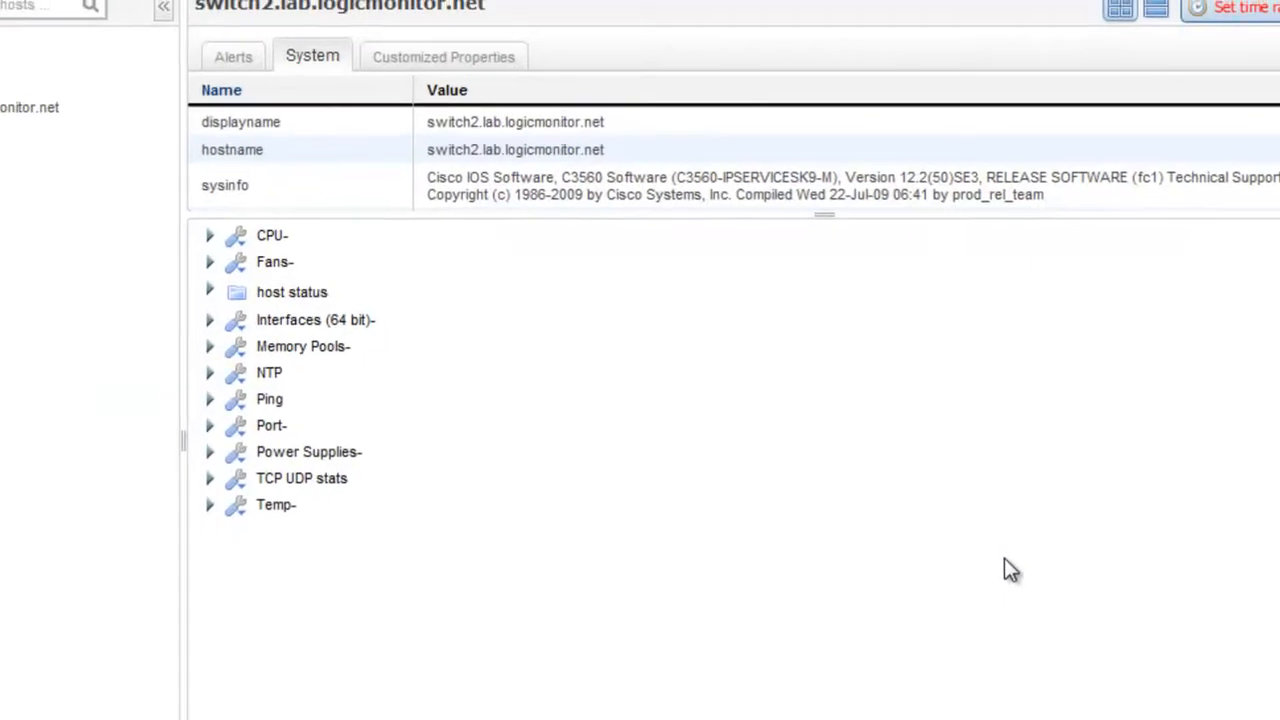
click(86, 199)
drag(120, 233, 126, 203)
drag(96, 256, 142, 206)
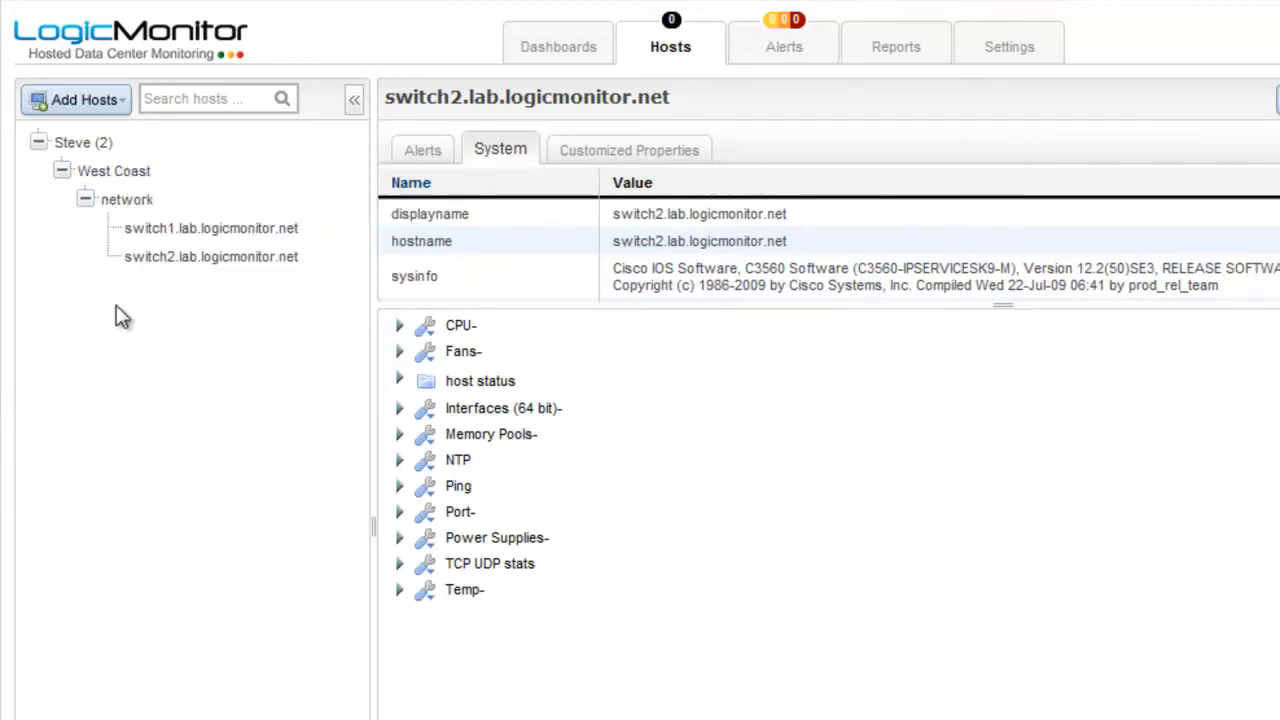
right_click(121, 173)
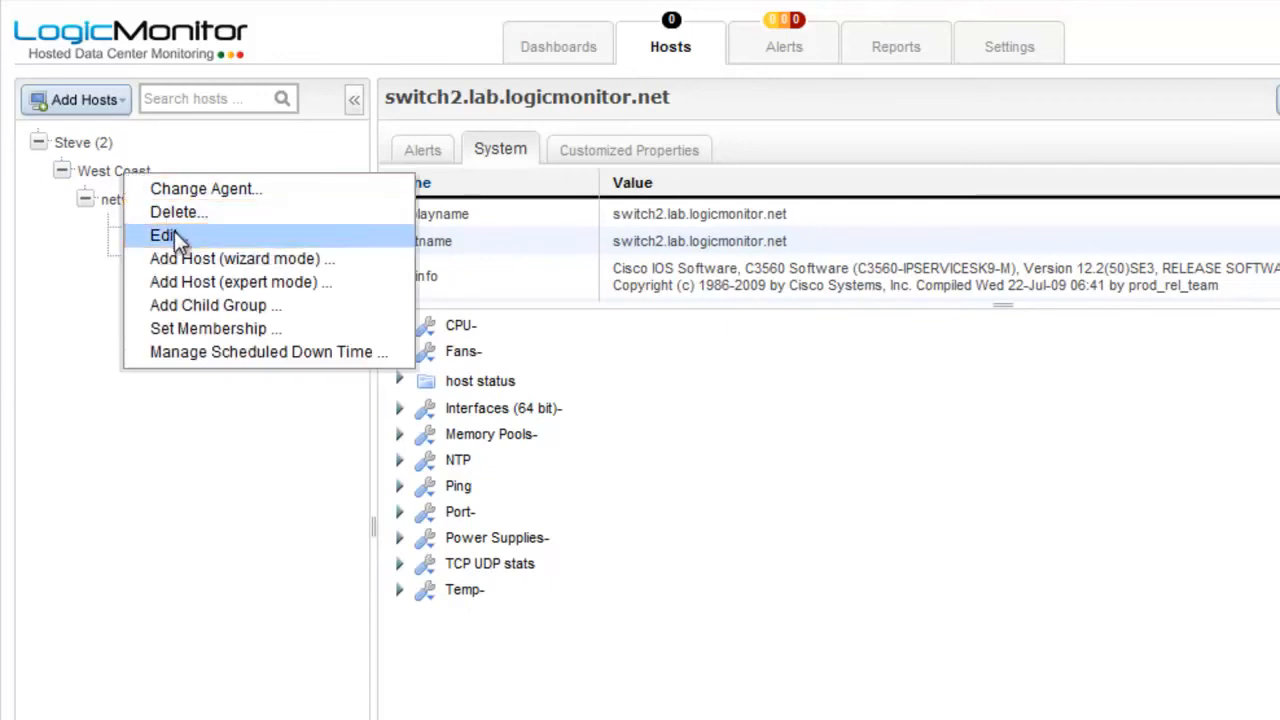
Step: Edit West Coast and begin an snmp.community property, then abandon it
click(170, 234)
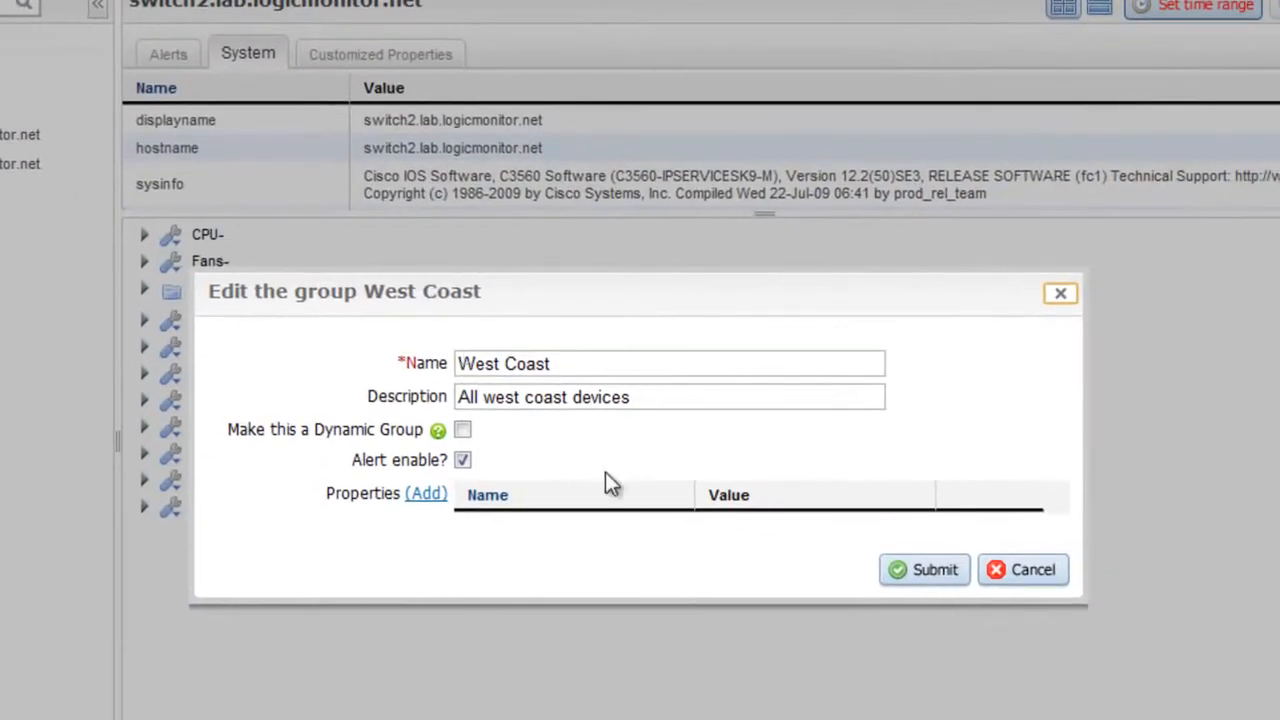
click(428, 496)
click(554, 421)
text(snm)
key(Tab)
click(846, 555)
Step: Add a jdbc.mysql.user property with the database user name and save the West Coast group
click(424, 493)
click(553, 420)
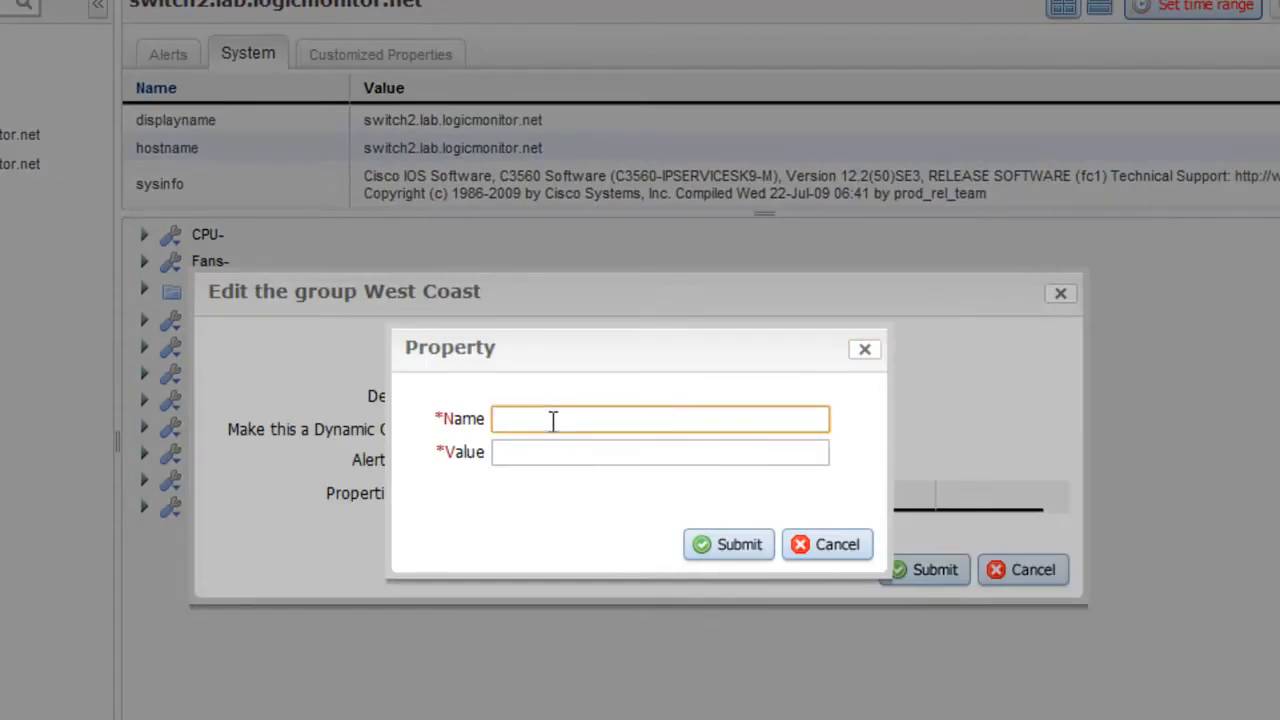
text(jd)
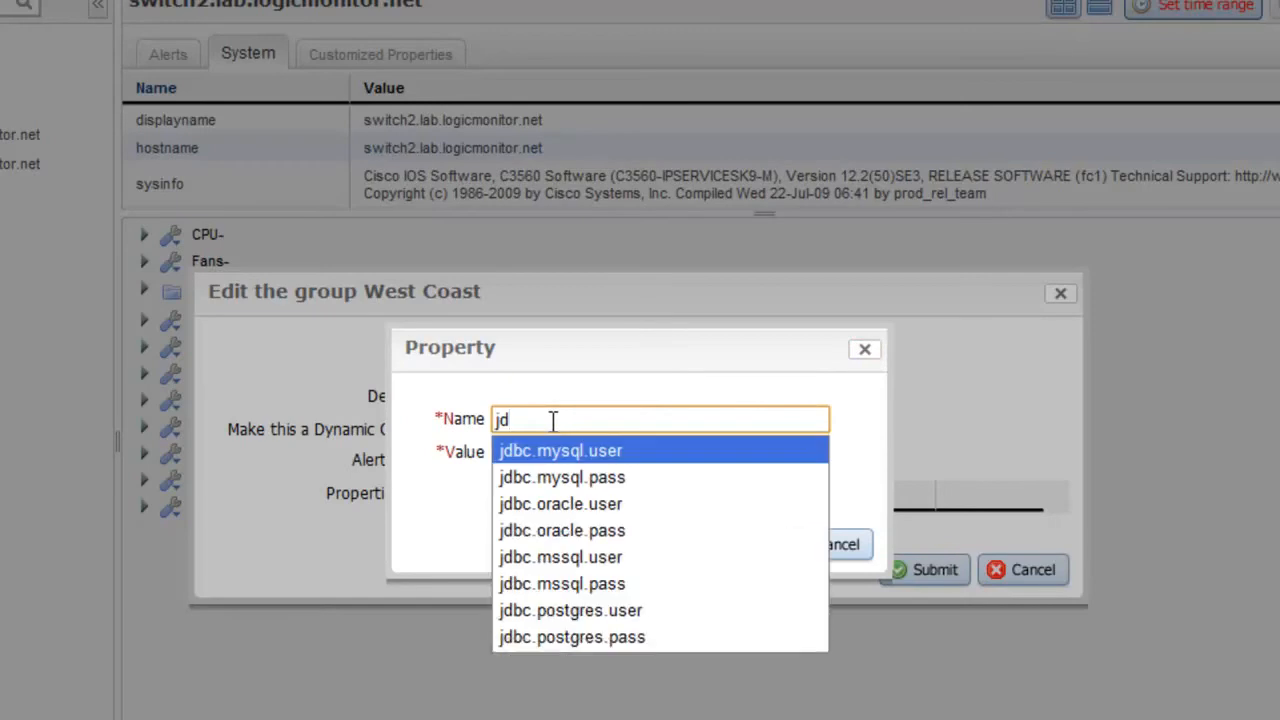
key(Return)
click(555, 452)
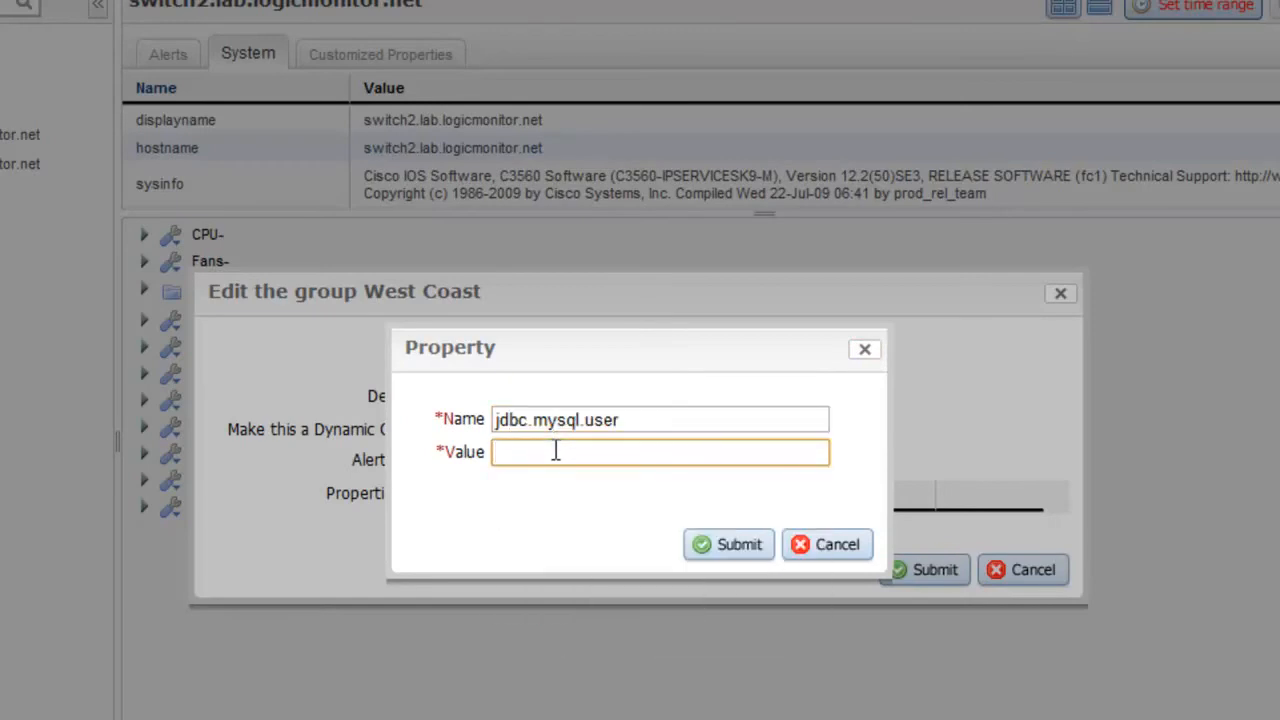
text(monitoruser)
click(728, 550)
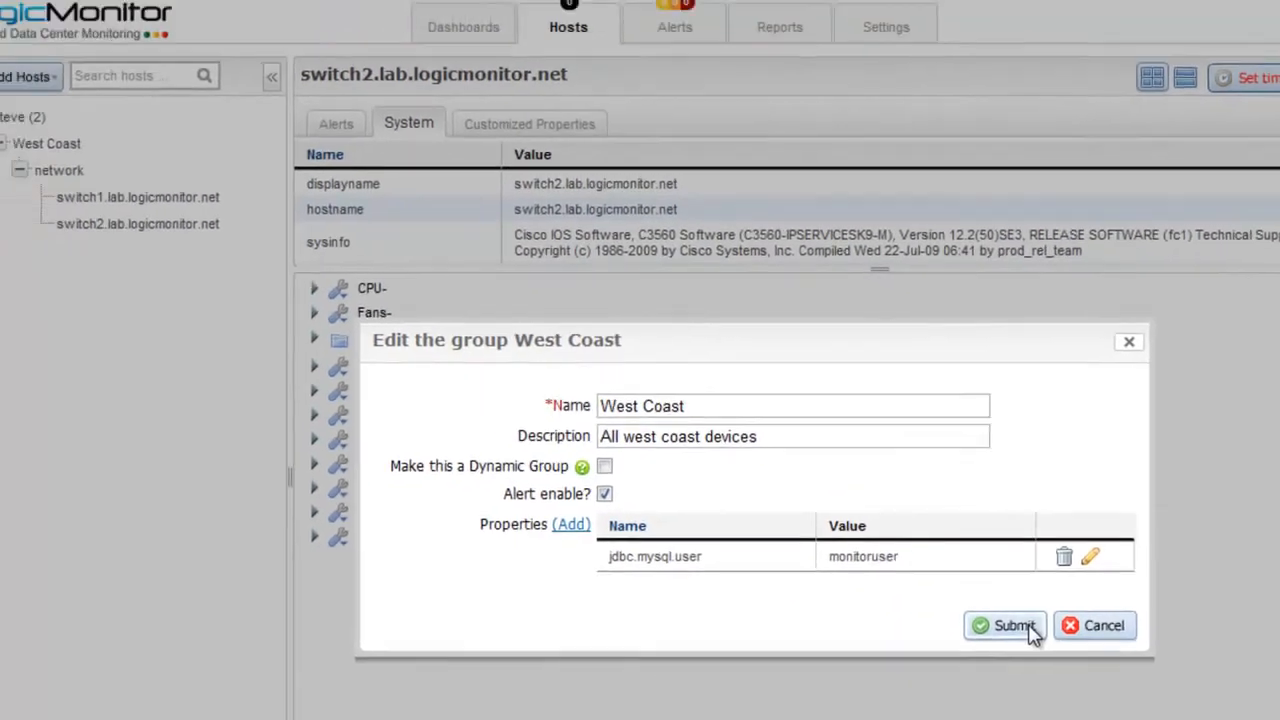
click(1012, 625)
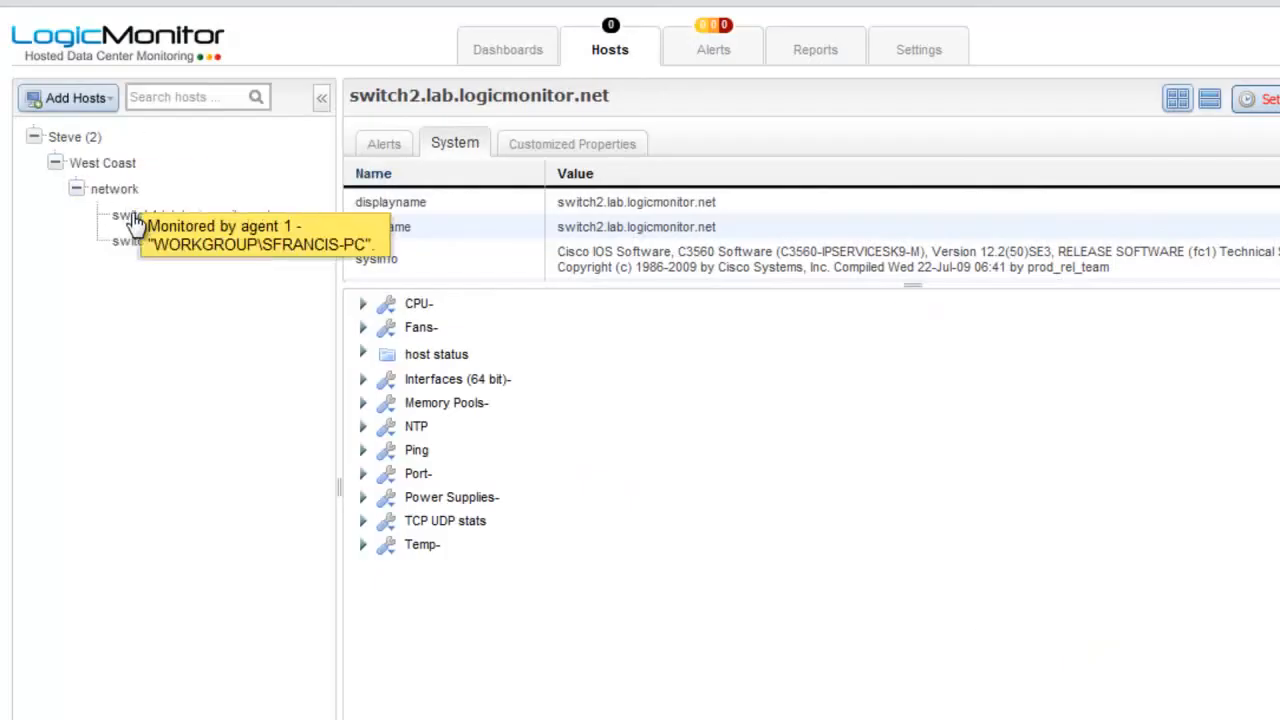
Step: Show switch1's Customized Properties with the inherited jdbc.mysql.user value, then begin deleting switch2
click(135, 218)
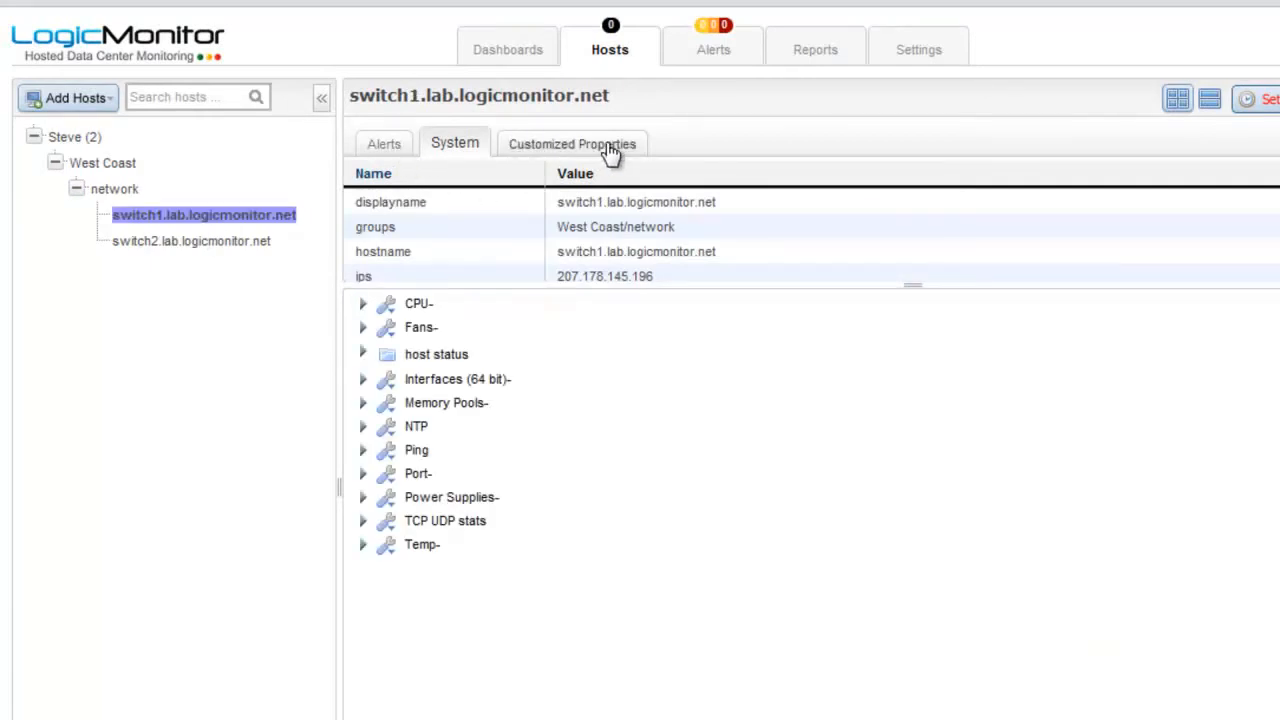
click(540, 148)
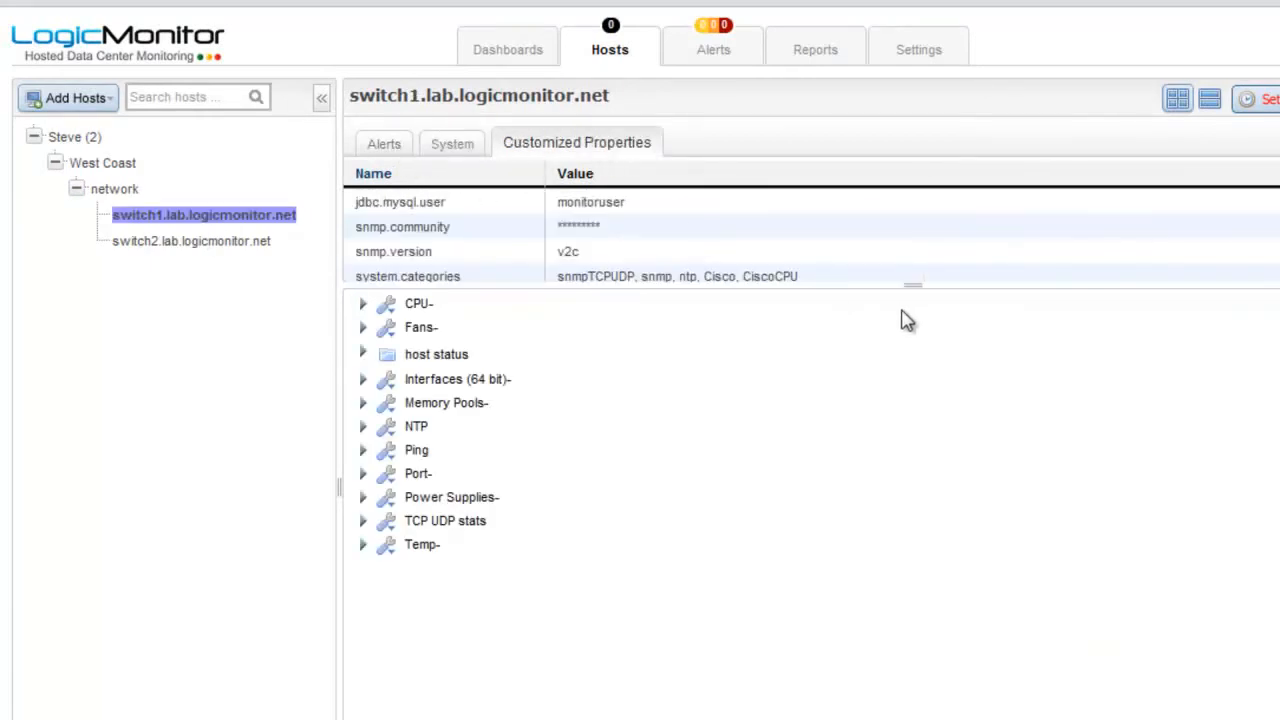
drag(905, 285, 891, 512)
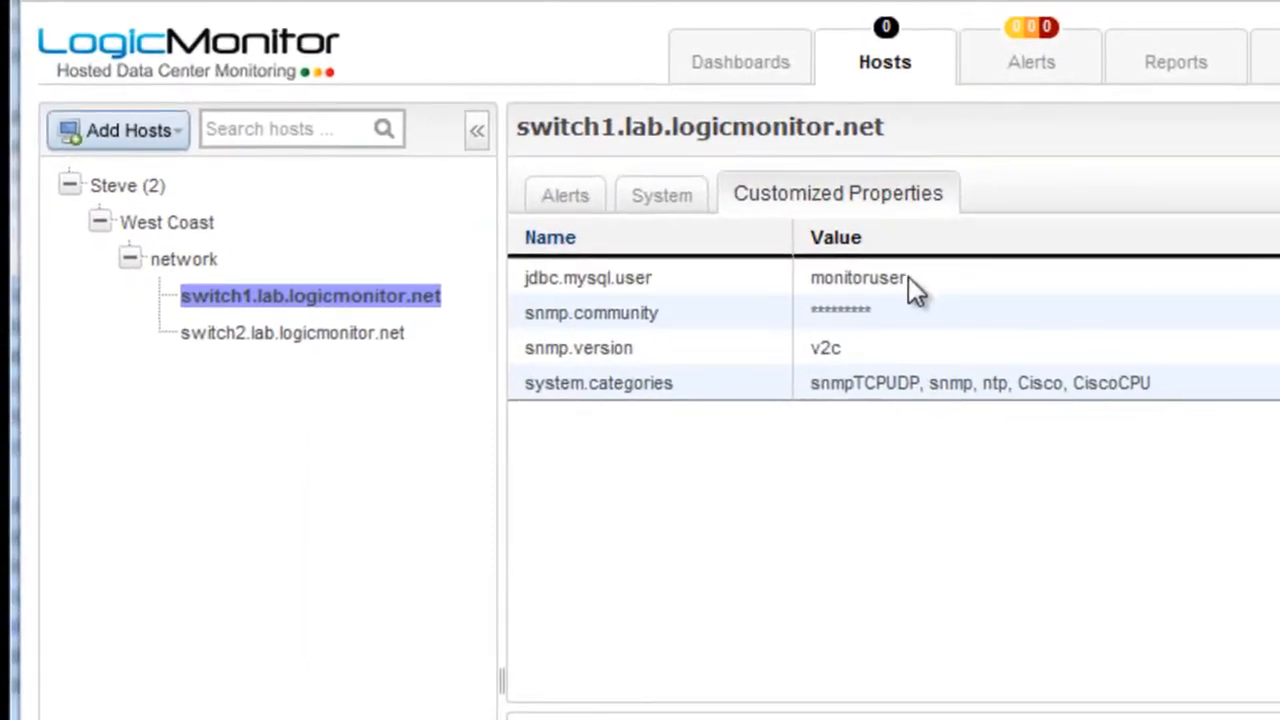
drag(907, 279, 814, 278)
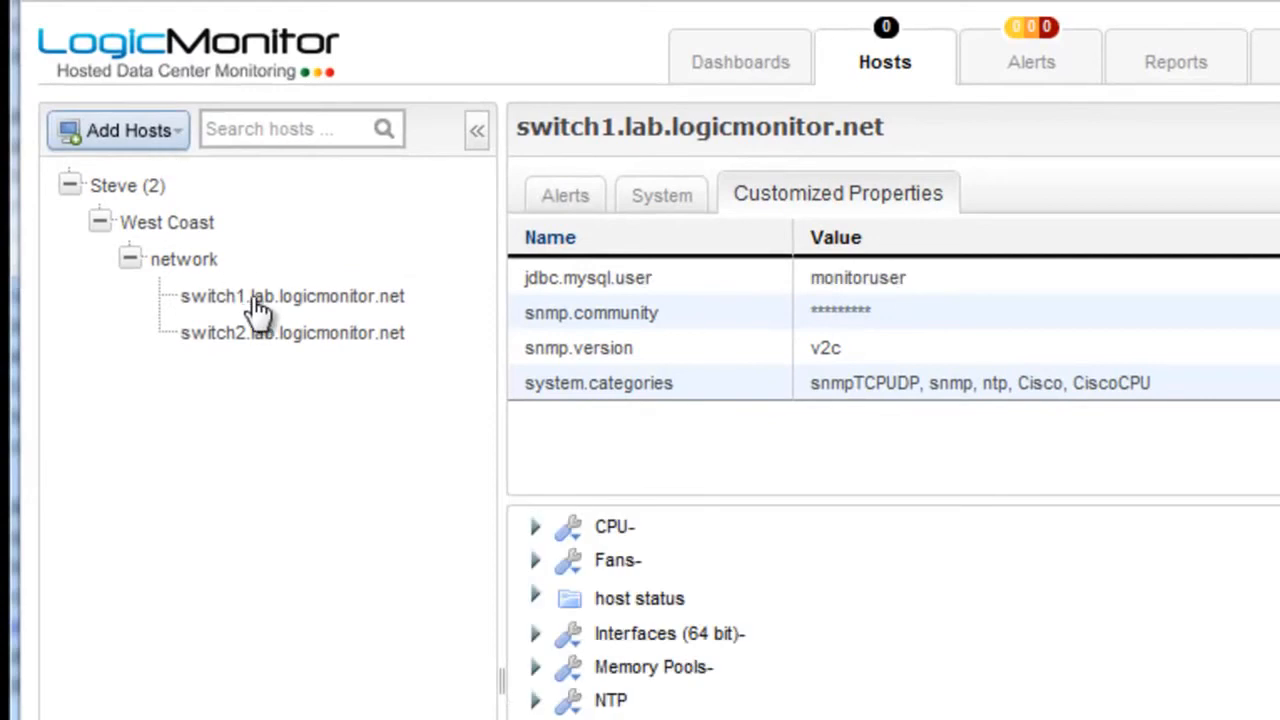
right_click(278, 340)
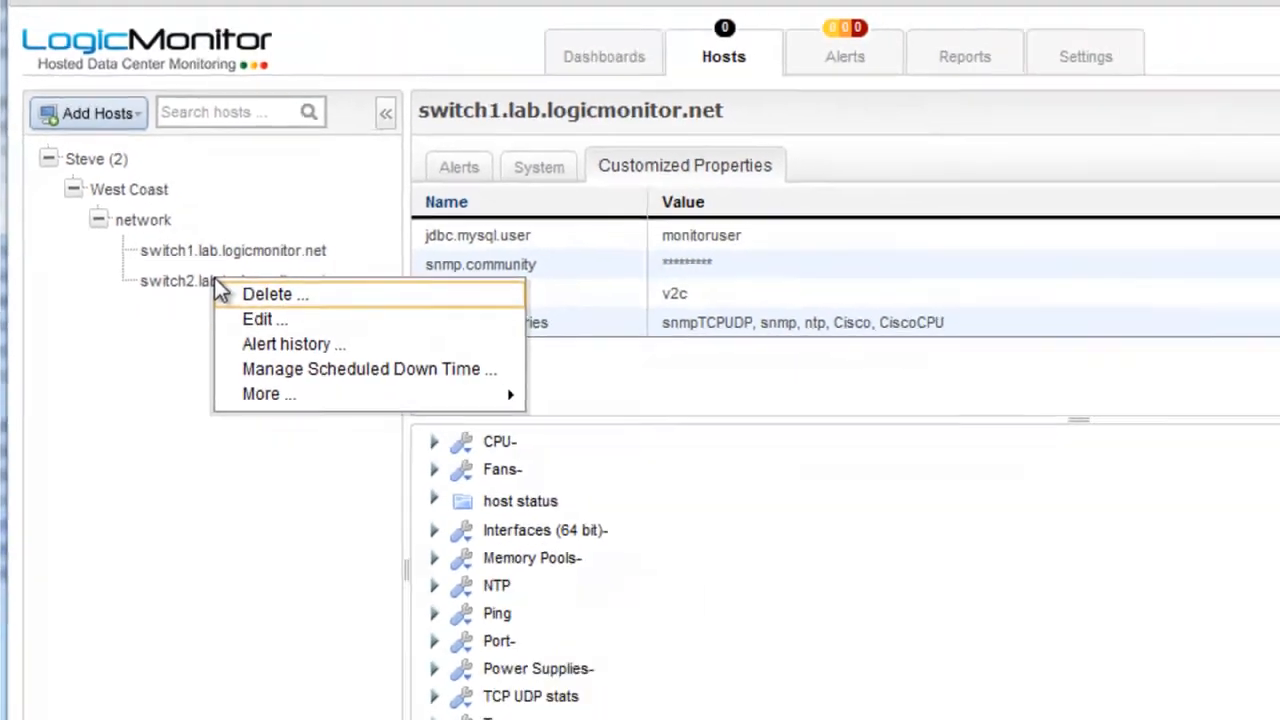
click(330, 348)
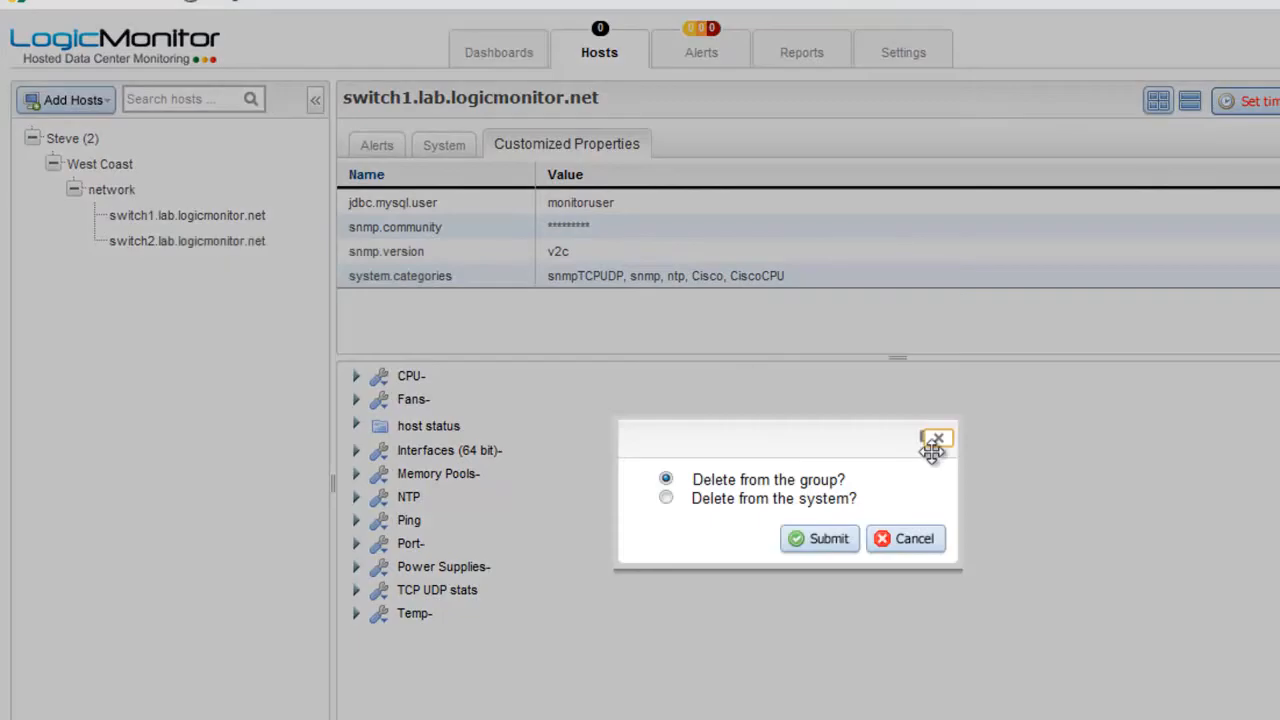
Step: Choose 'Delete from the system' for switch2 and confirm the deletion
click(666, 497)
click(810, 540)
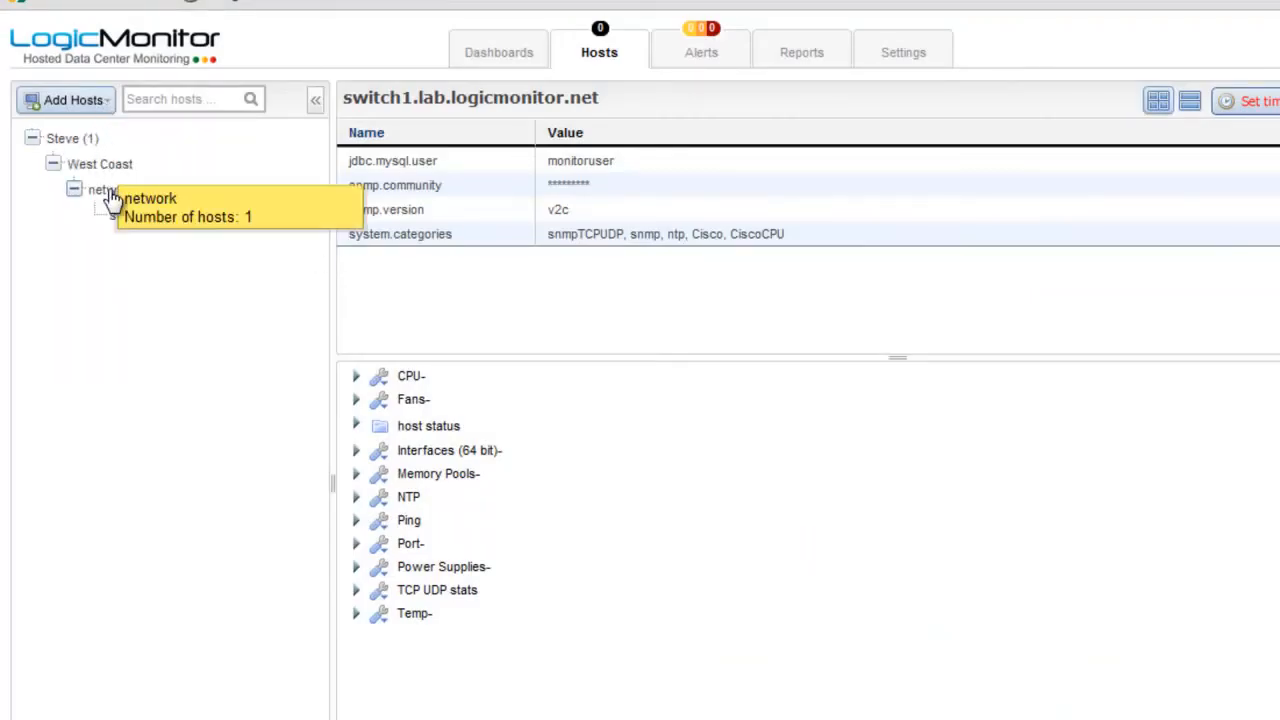
click(92, 102)
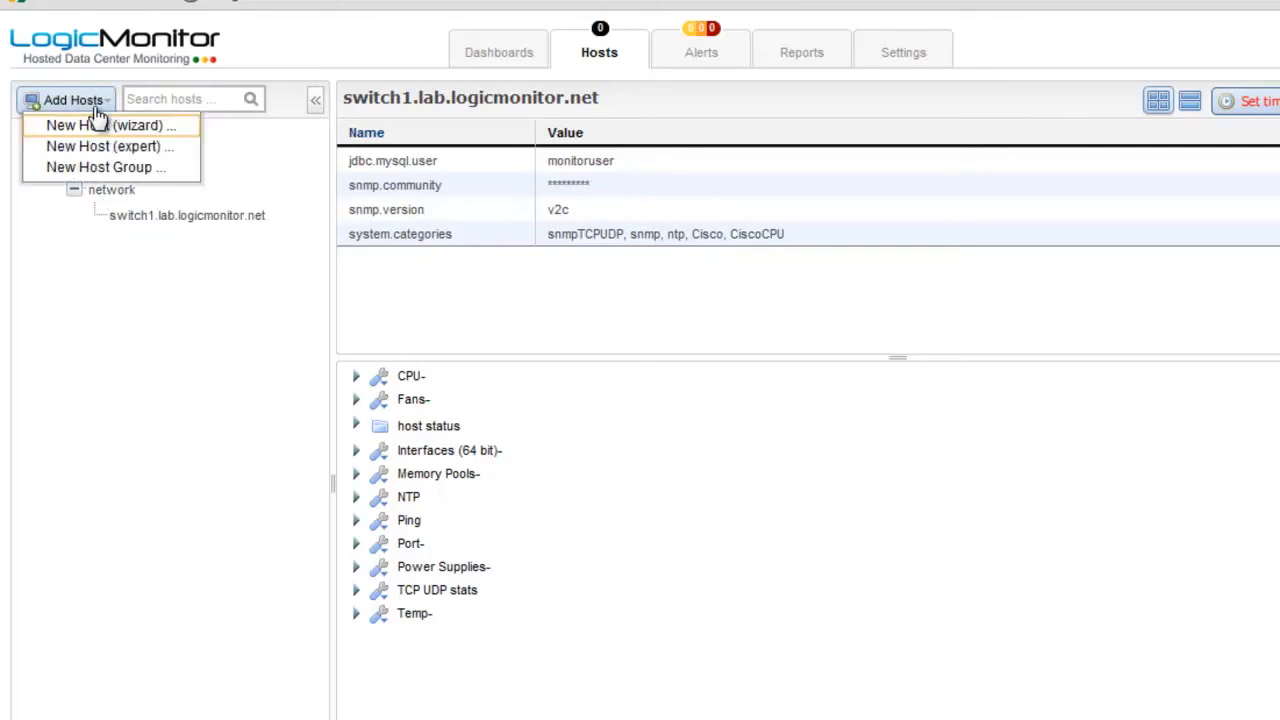
Step: Enter host switch2.lab.logicmonitor.net with display name switch2.lab and description 'Lab uplink switch'
click(152, 147)
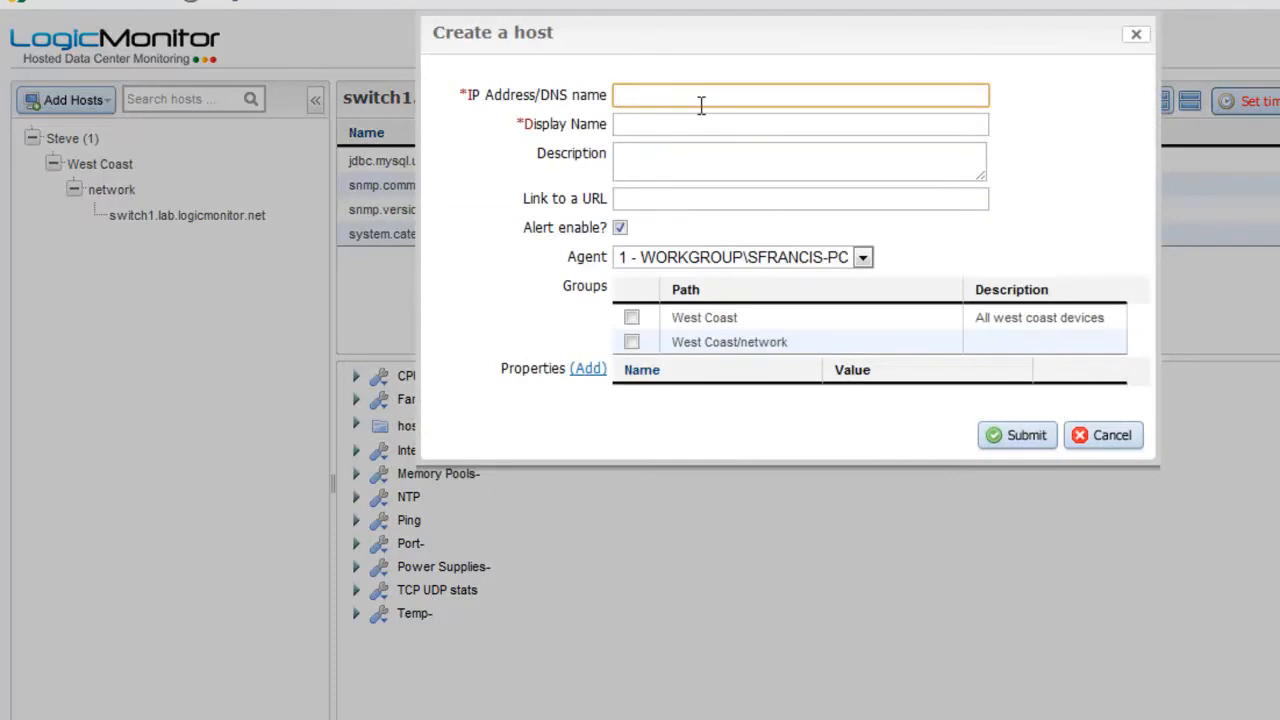
text(switch2.lab.logicmonitor.net)
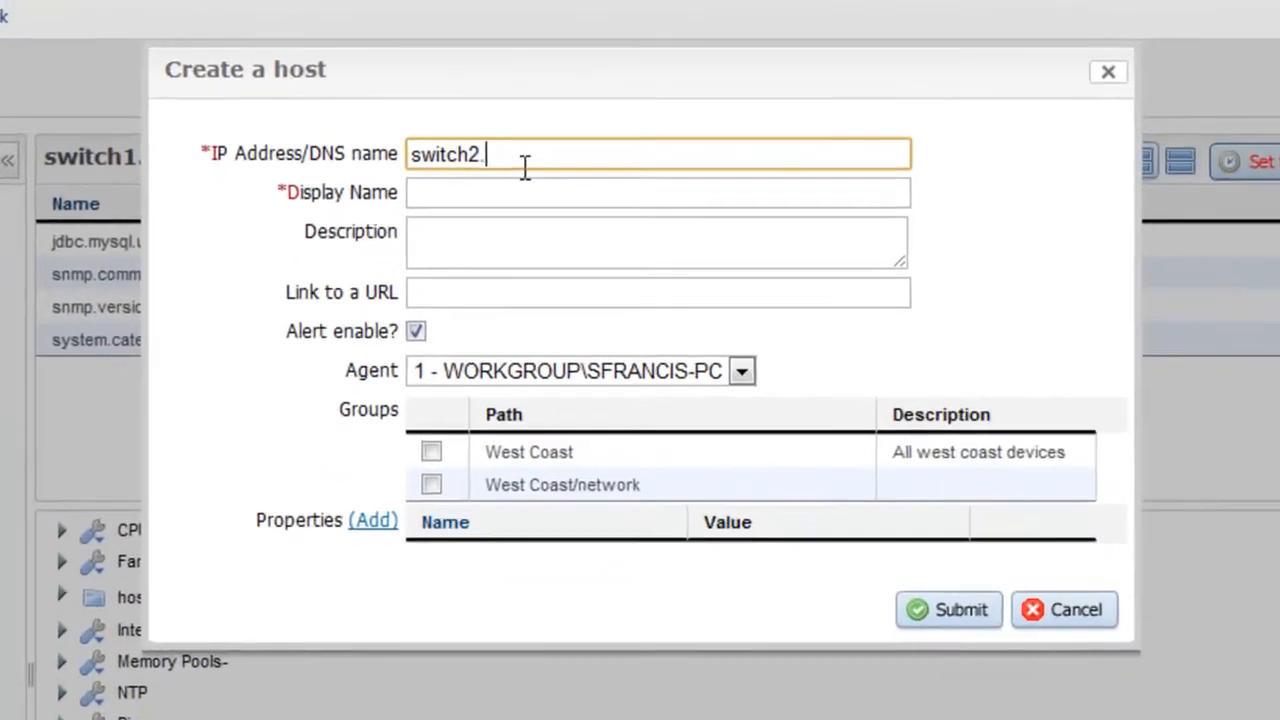
key(Tab)
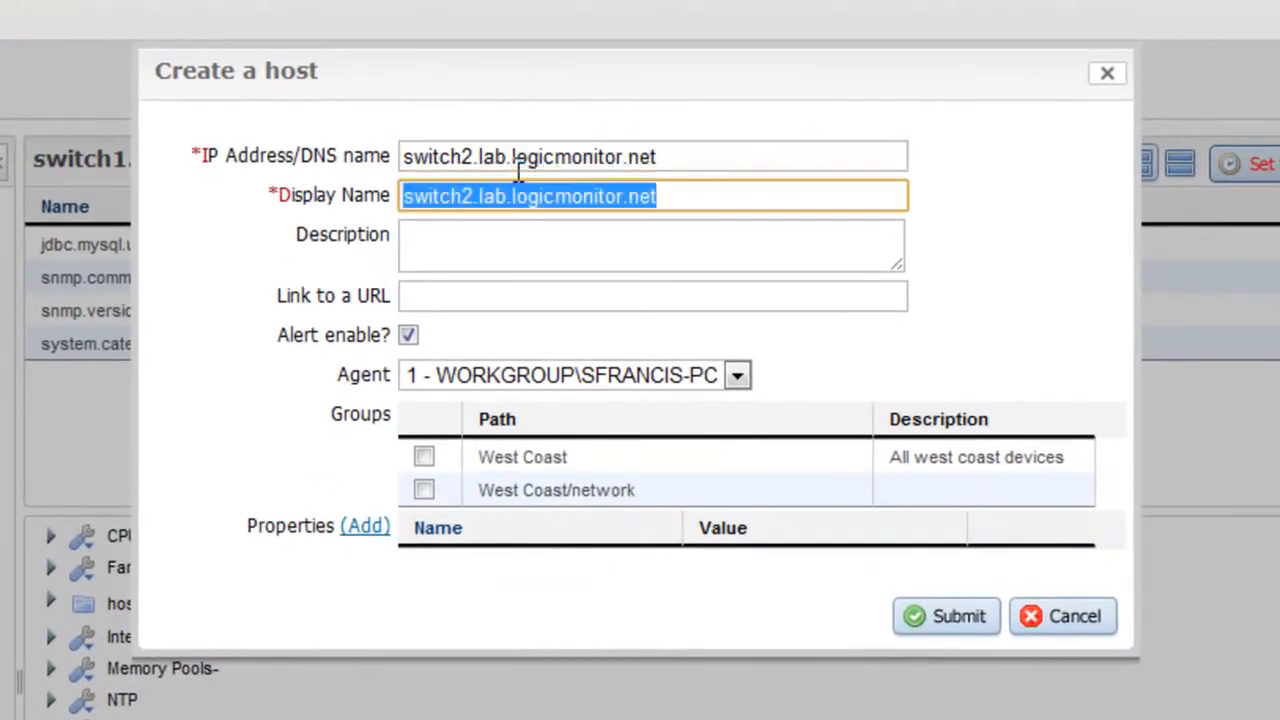
drag(697, 198, 508, 188)
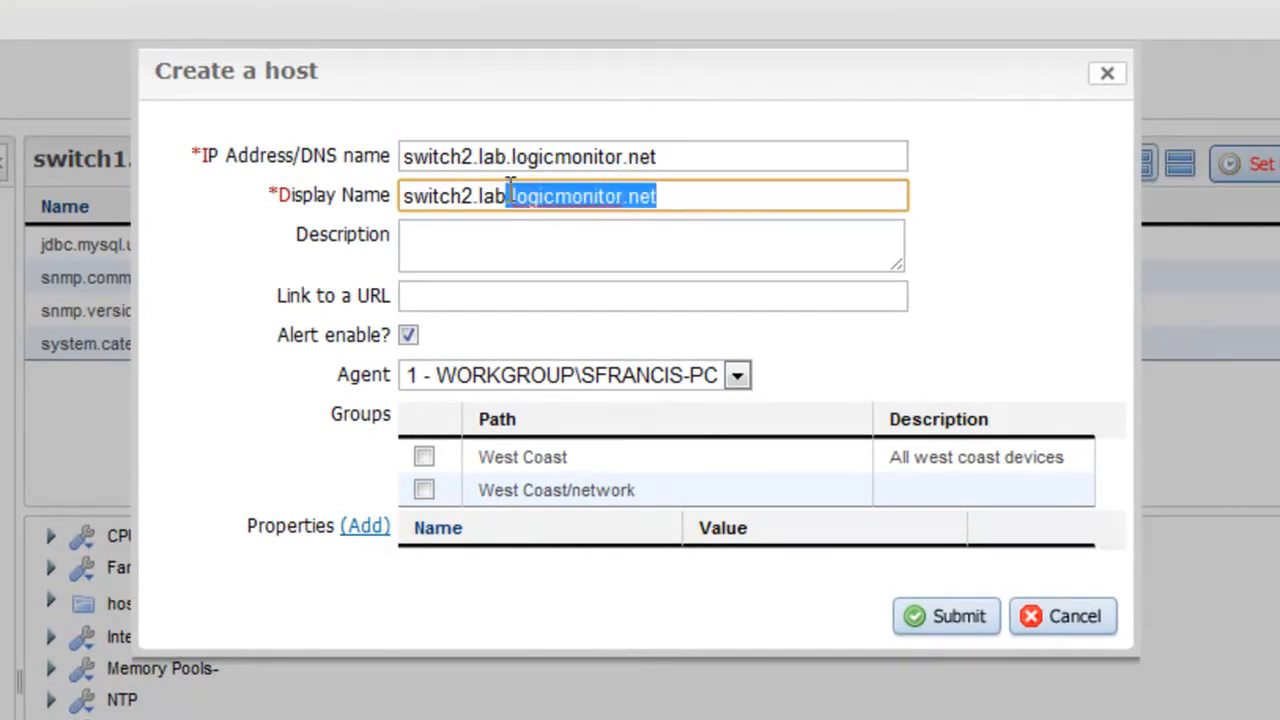
key(BackSpace)
click(522, 248)
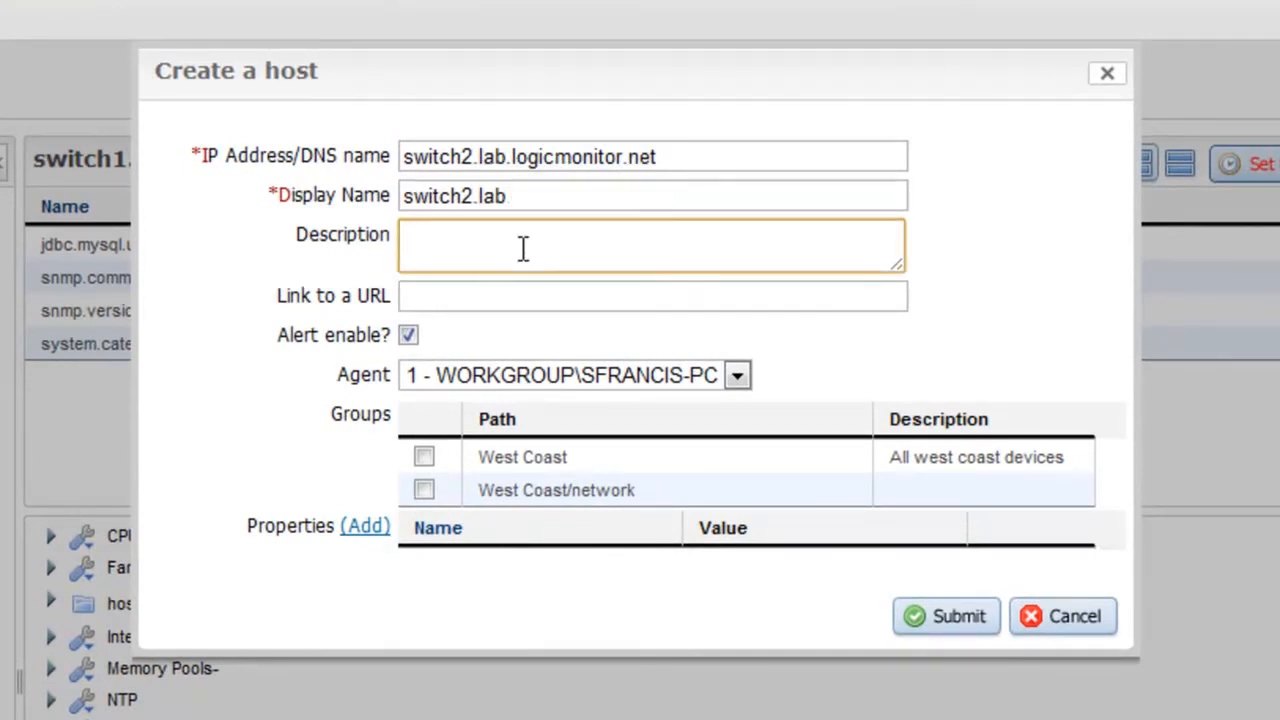
text(L)
key(BackSpace)
text(Lab uplink switch)
key(Tab)
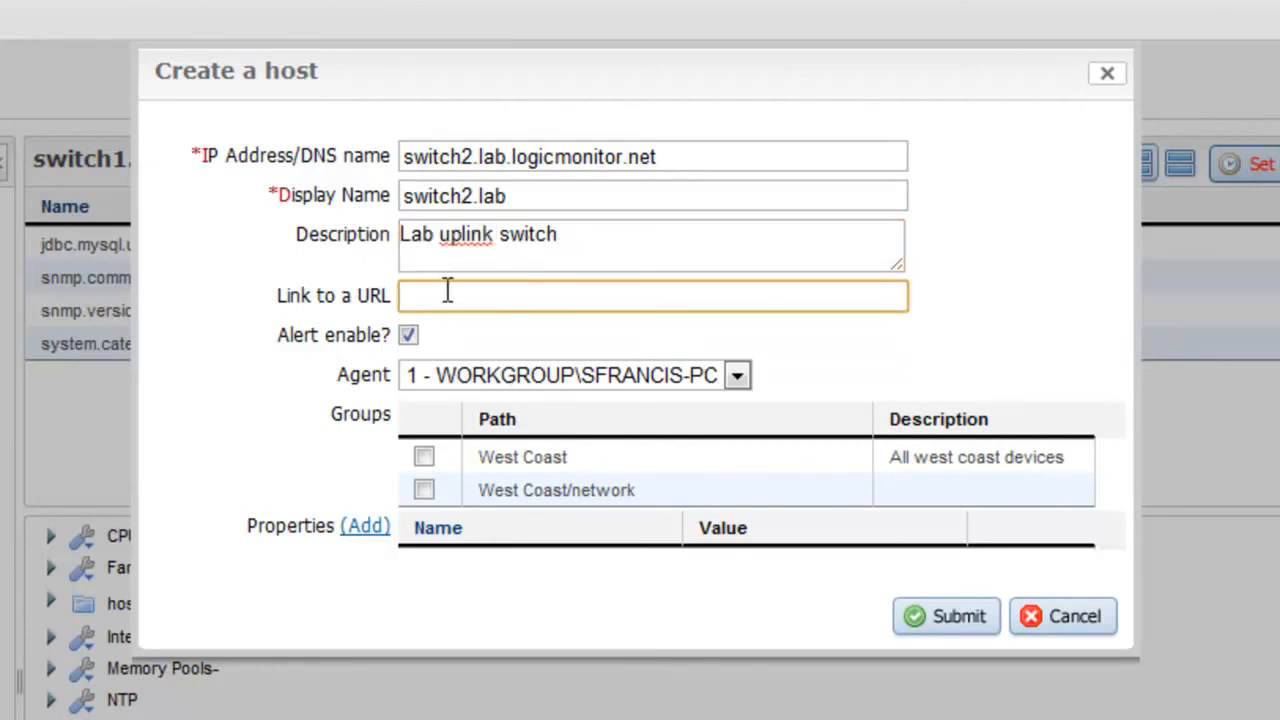
Step: Add an snmp.community property to the new host and submit it
click(424, 457)
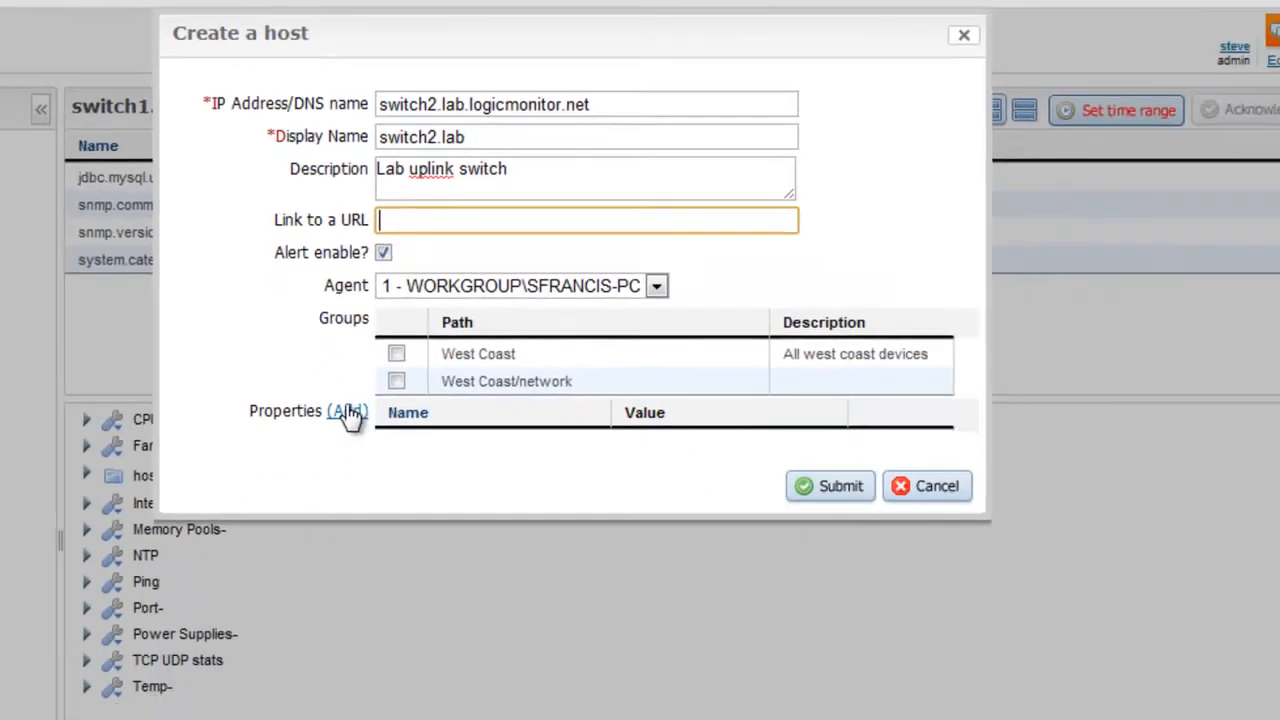
click(364, 526)
click(430, 470)
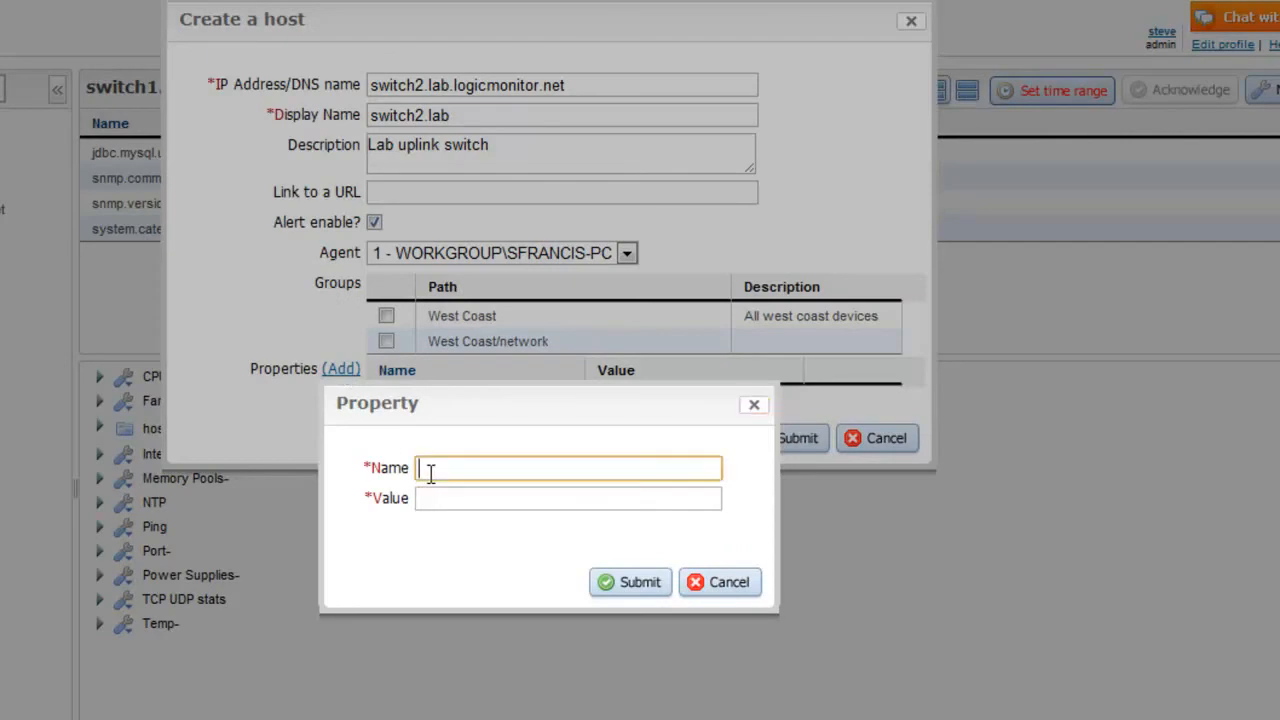
text(snm)
click(490, 500)
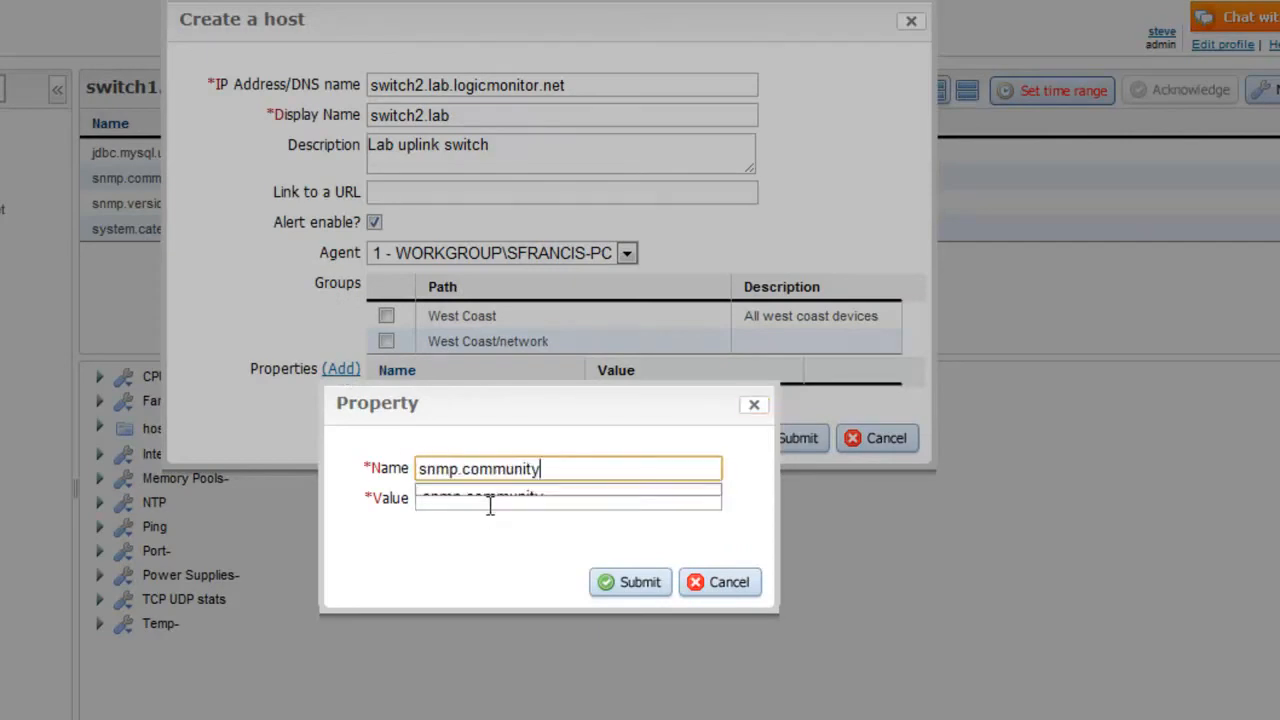
click(490, 500)
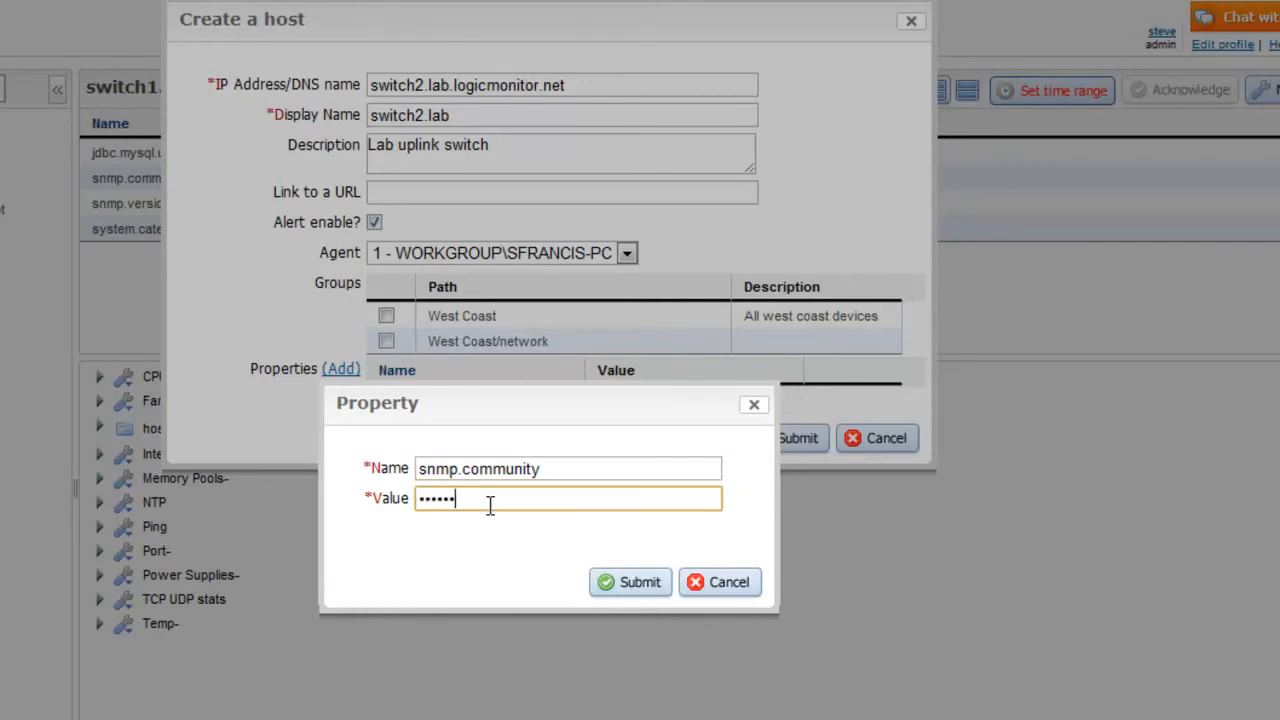
click(628, 584)
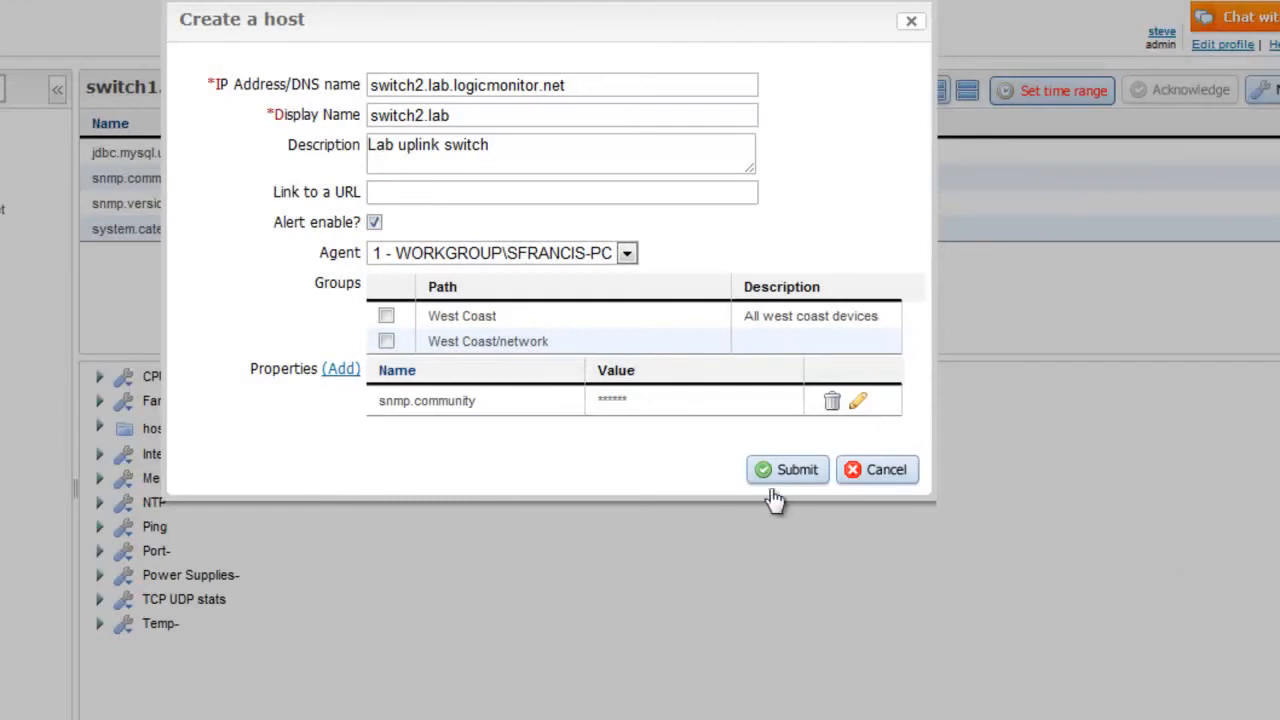
click(786, 479)
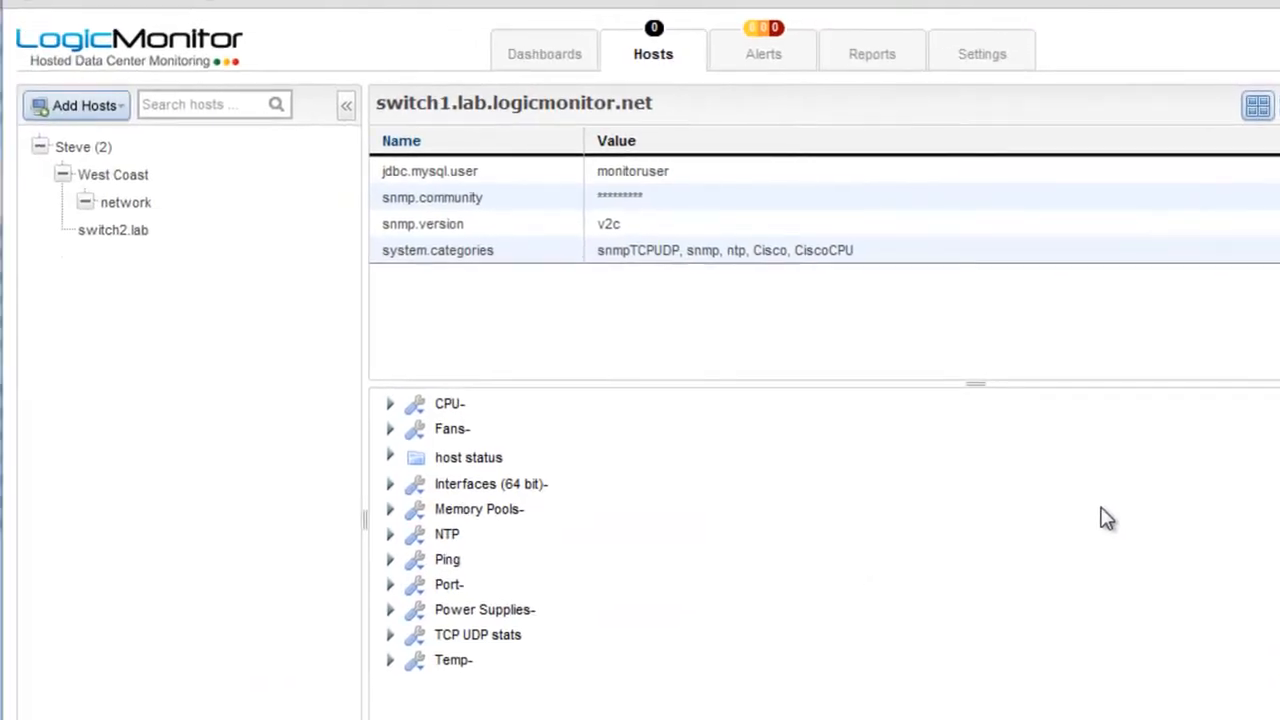
Step: Edit switch1 and delete '.logicmonitor.net' from its display name, leaving switch1.lab
click(90, 261)
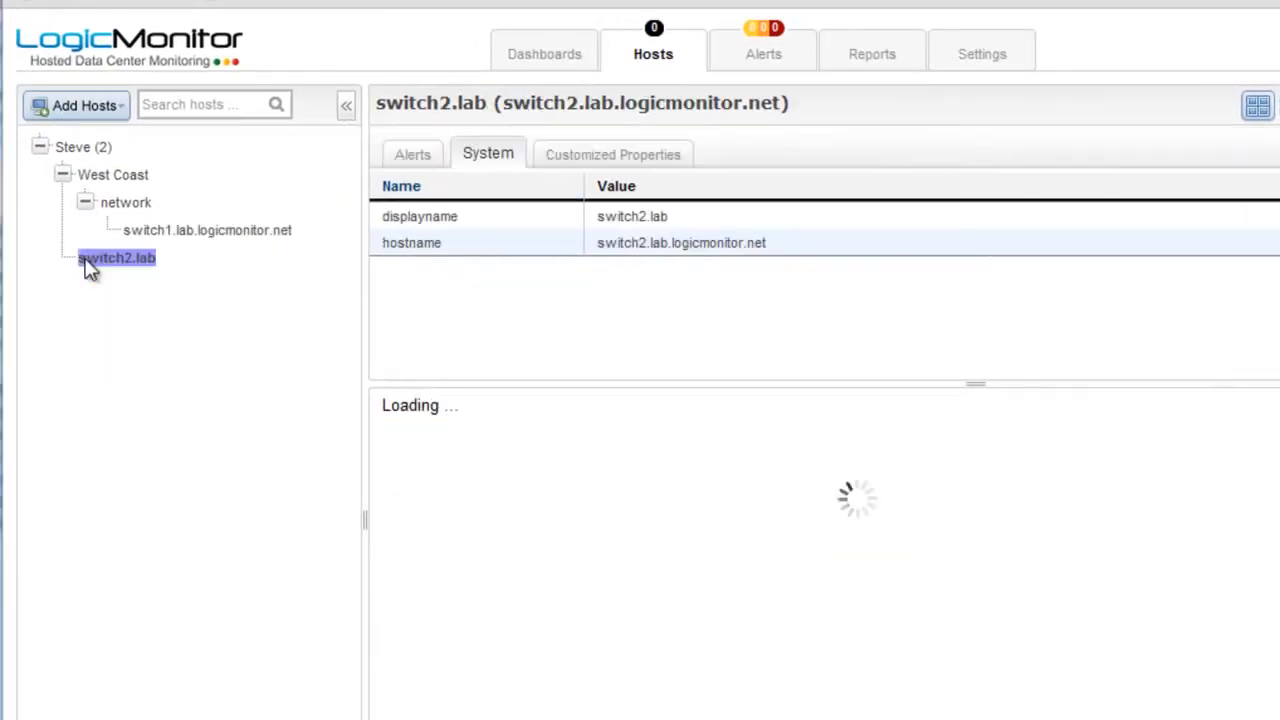
click(90, 261)
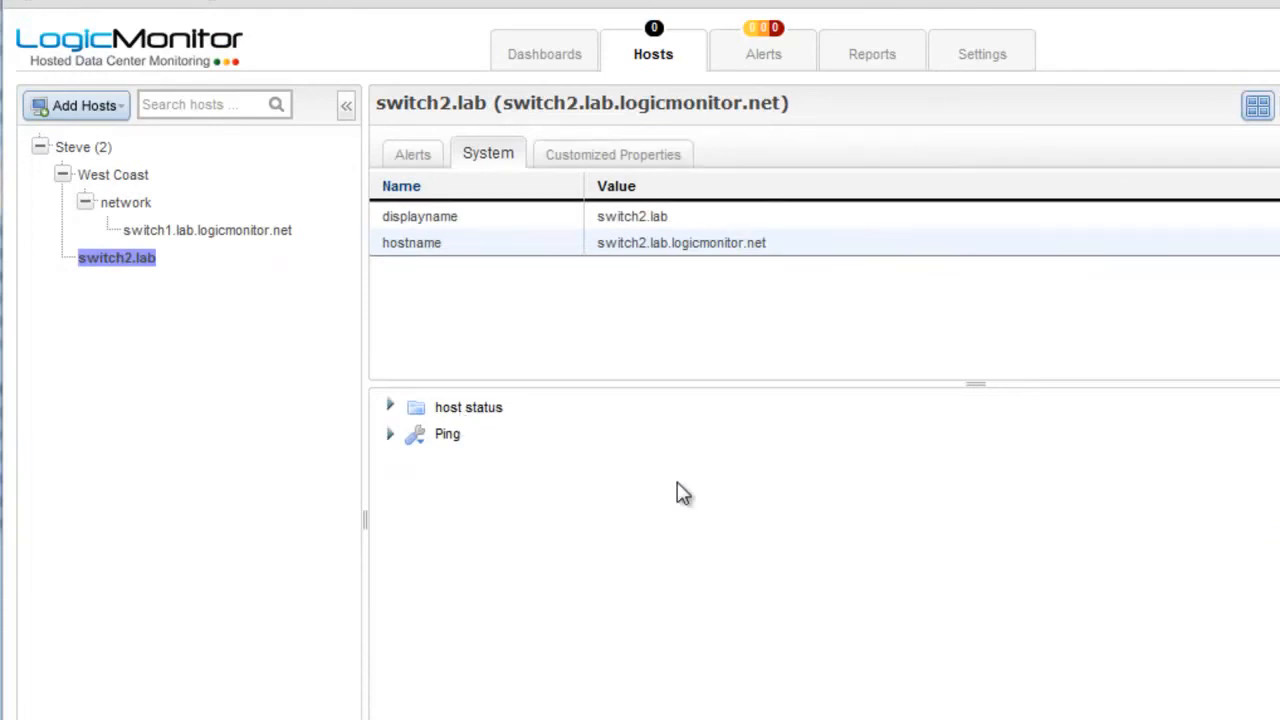
click(92, 268)
click(165, 233)
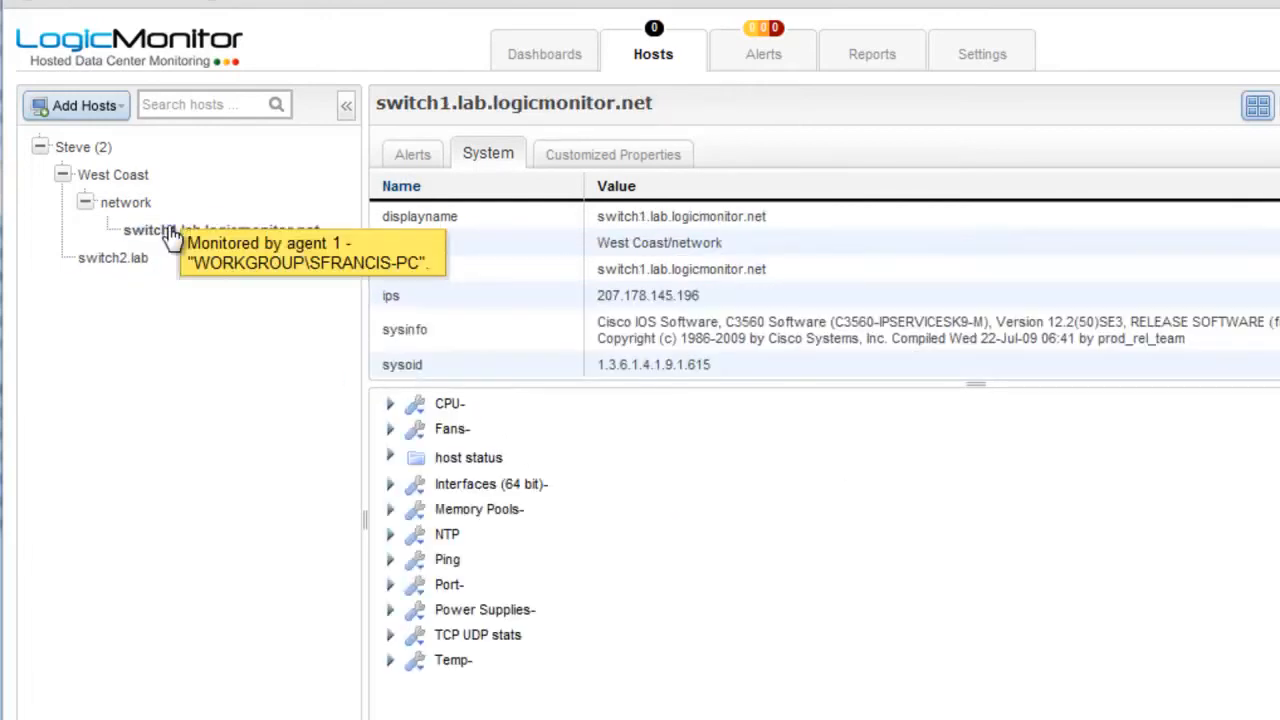
right_click(168, 236)
click(211, 263)
drag(931, 134, 752, 132)
key(BackSpace)
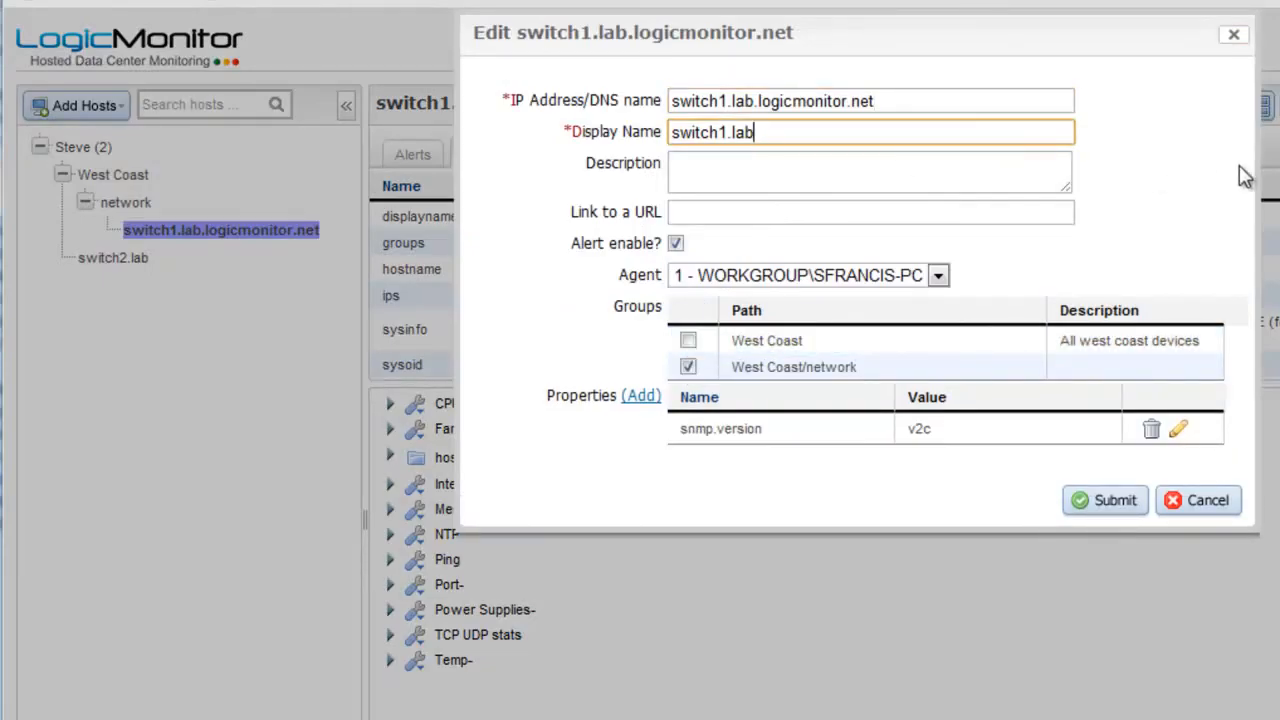
click(1127, 503)
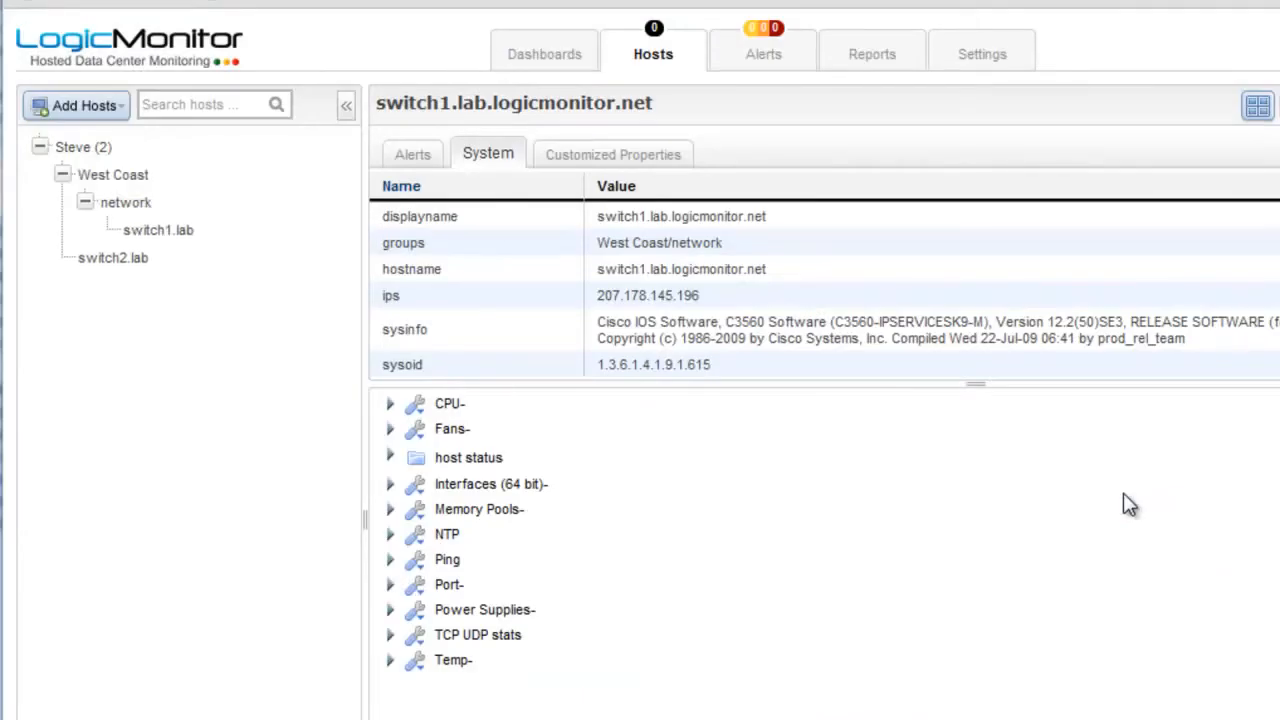
click(140, 258)
Step: Add a new top-level host group named 'Business Unit 1' from the Add Hosts menu
click(113, 121)
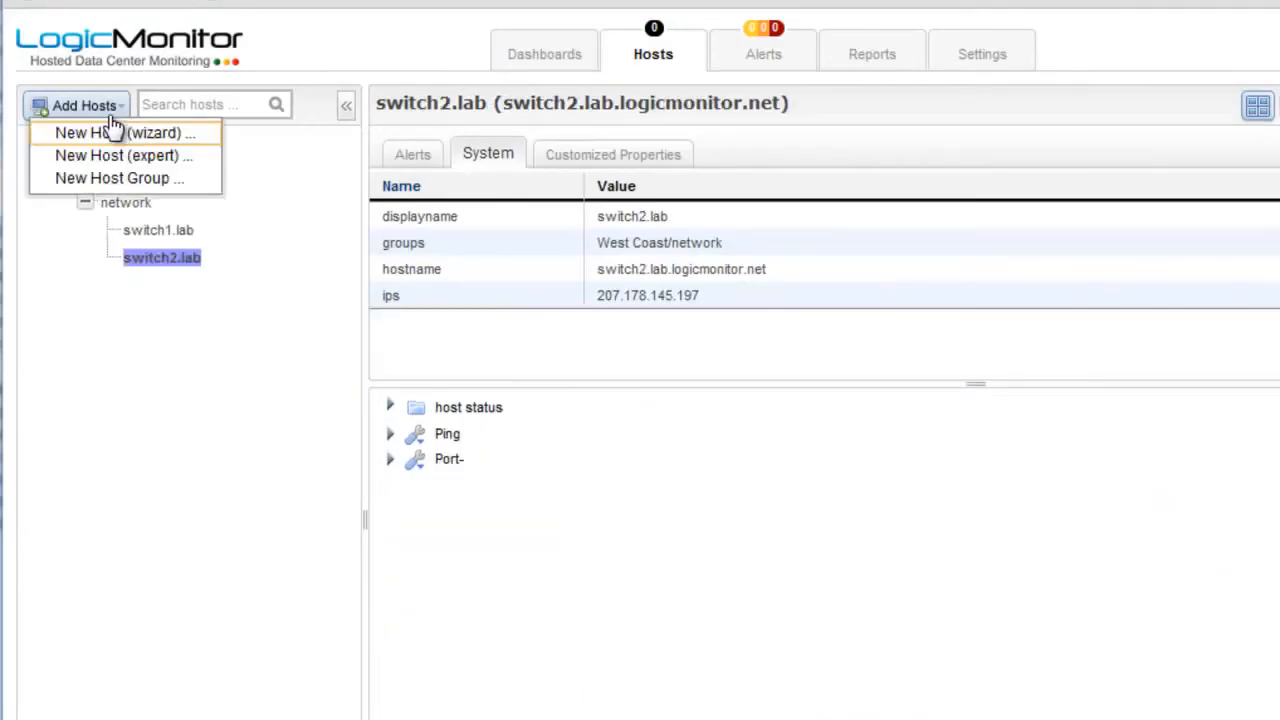
click(120, 178)
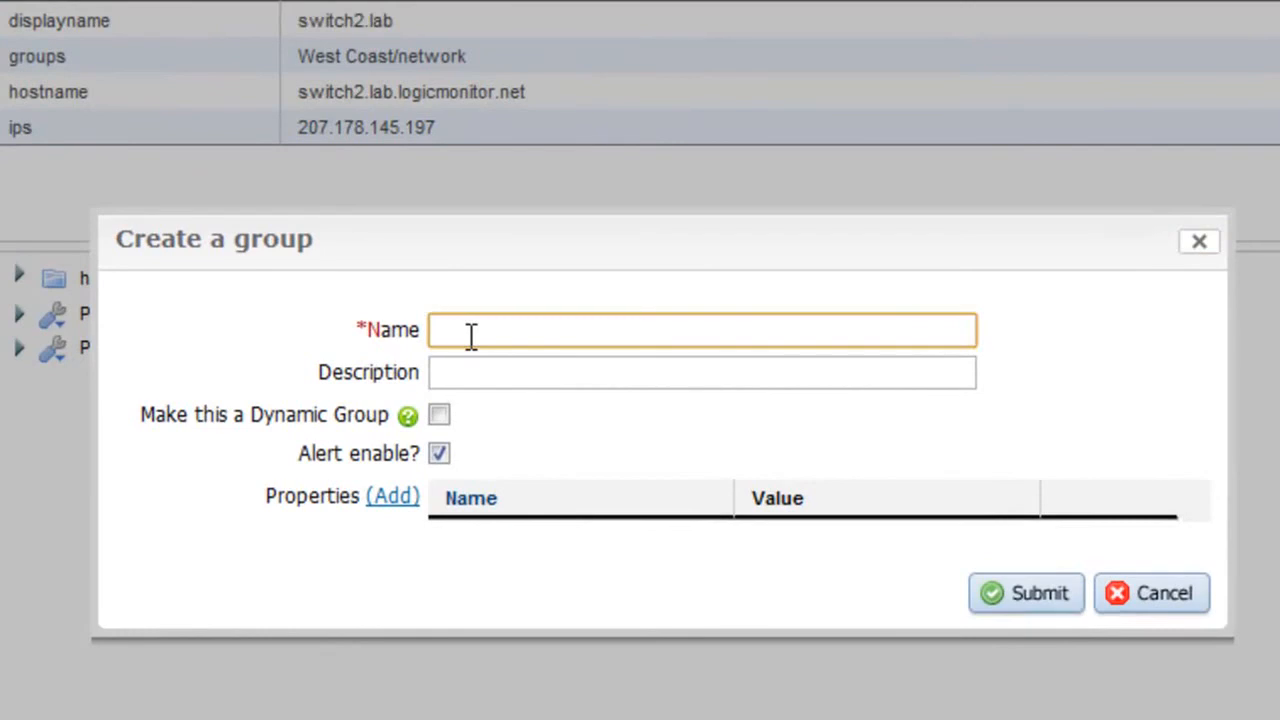
text(Business Unit 1)
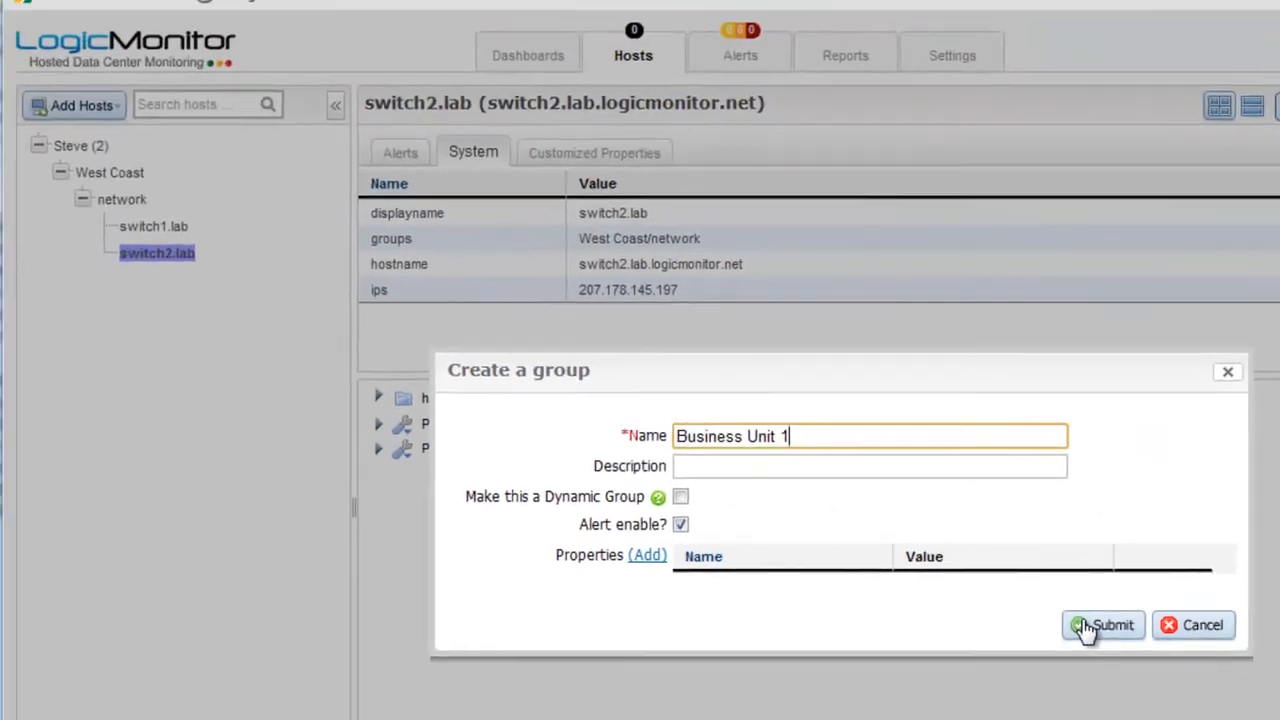
click(1026, 593)
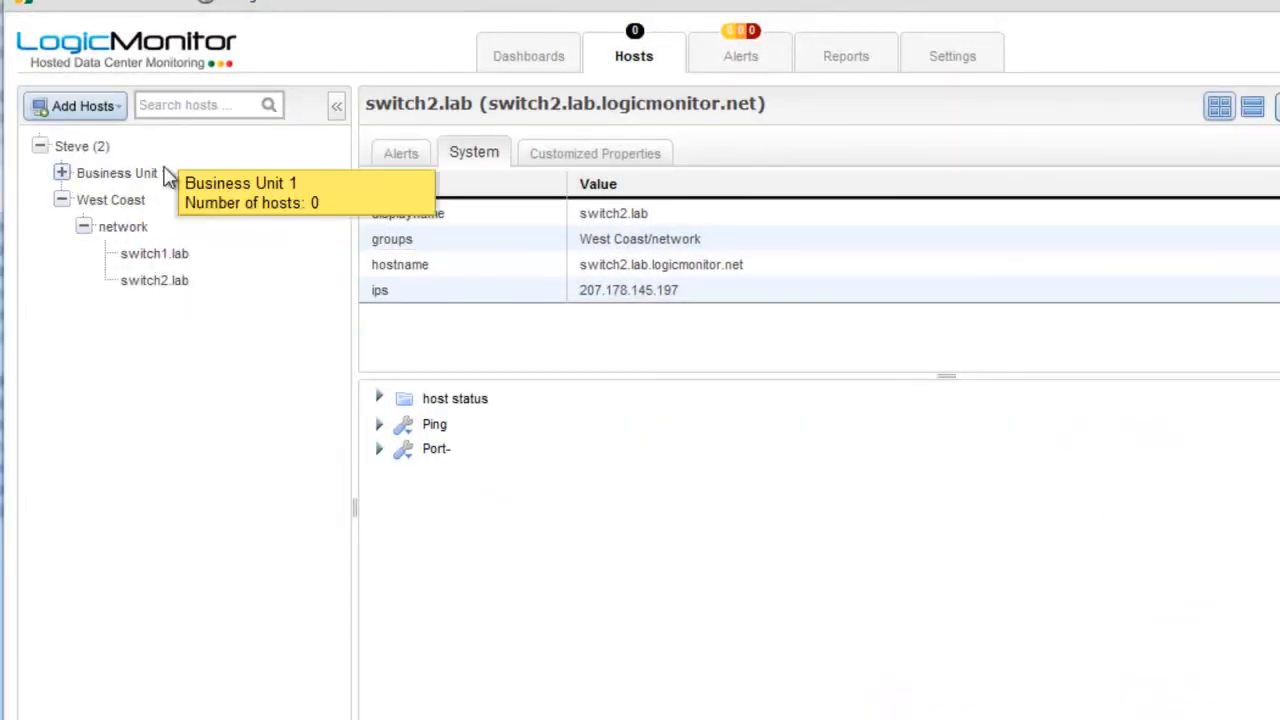
Step: Edit switch1.lab to also join Business Unit 1, then bring up Business Unit 1's membership
drag(162, 256, 140, 273)
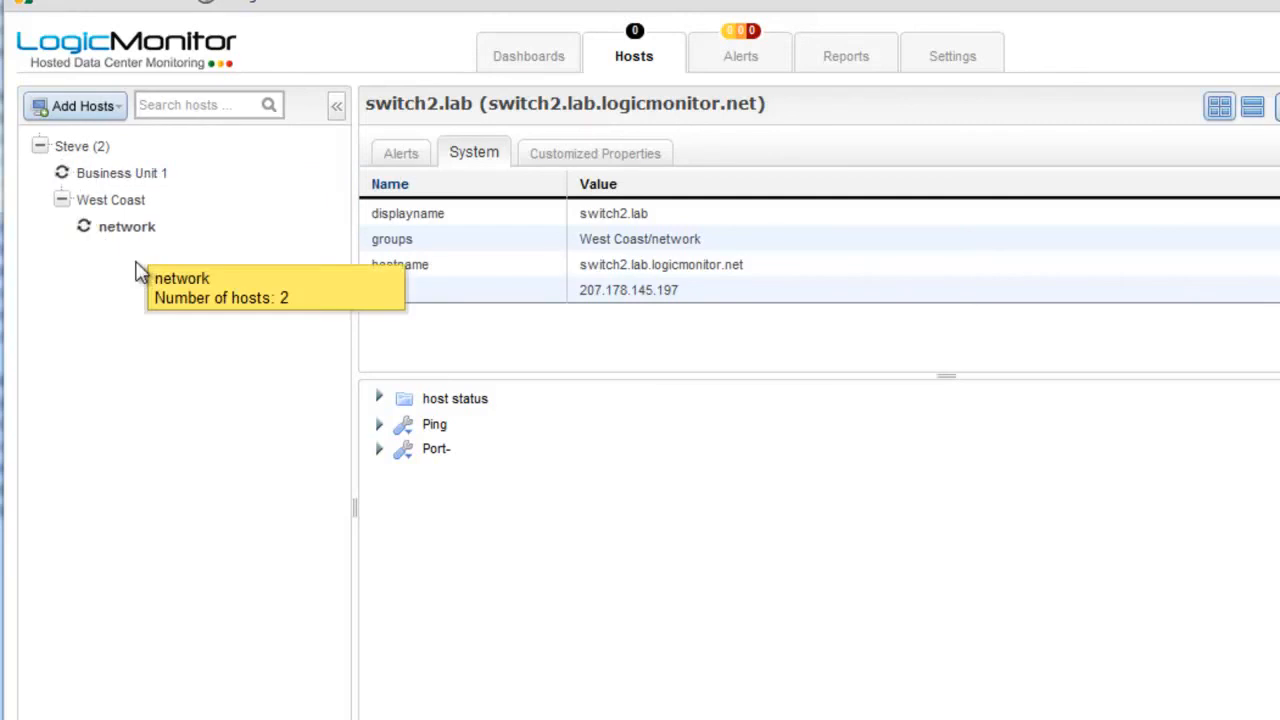
right_click(147, 260)
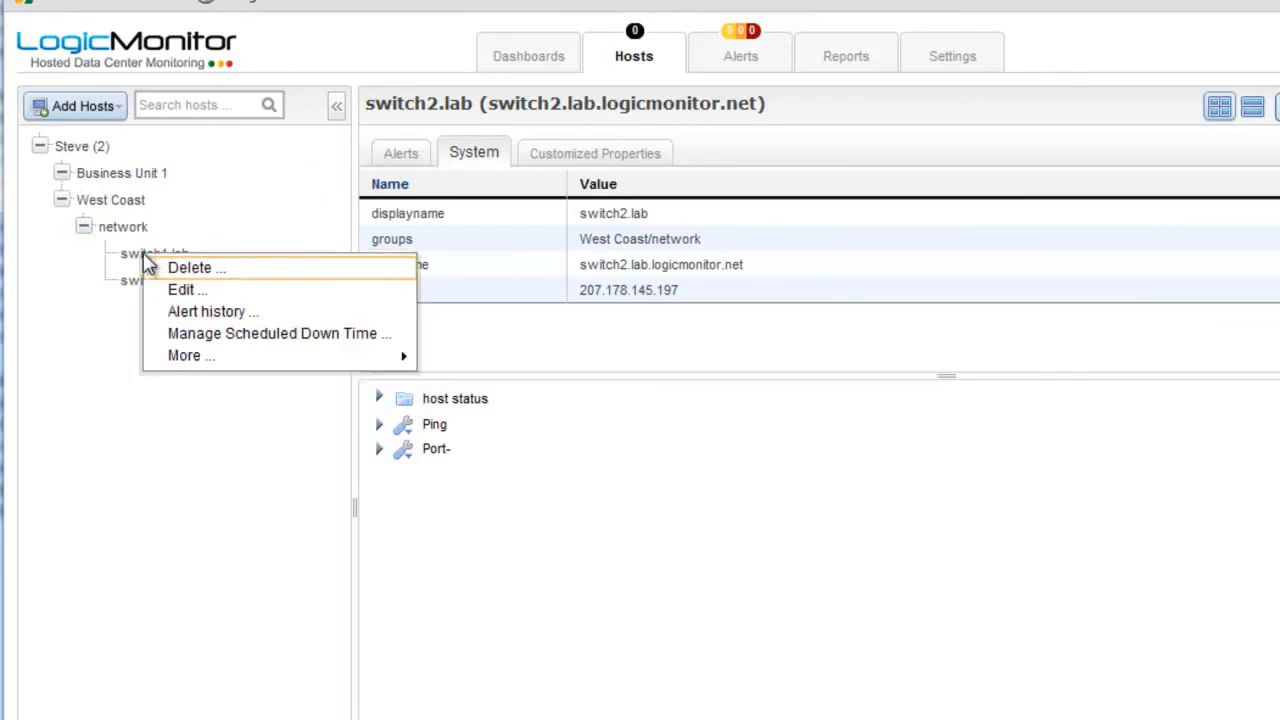
click(192, 292)
click(668, 386)
click(1077, 516)
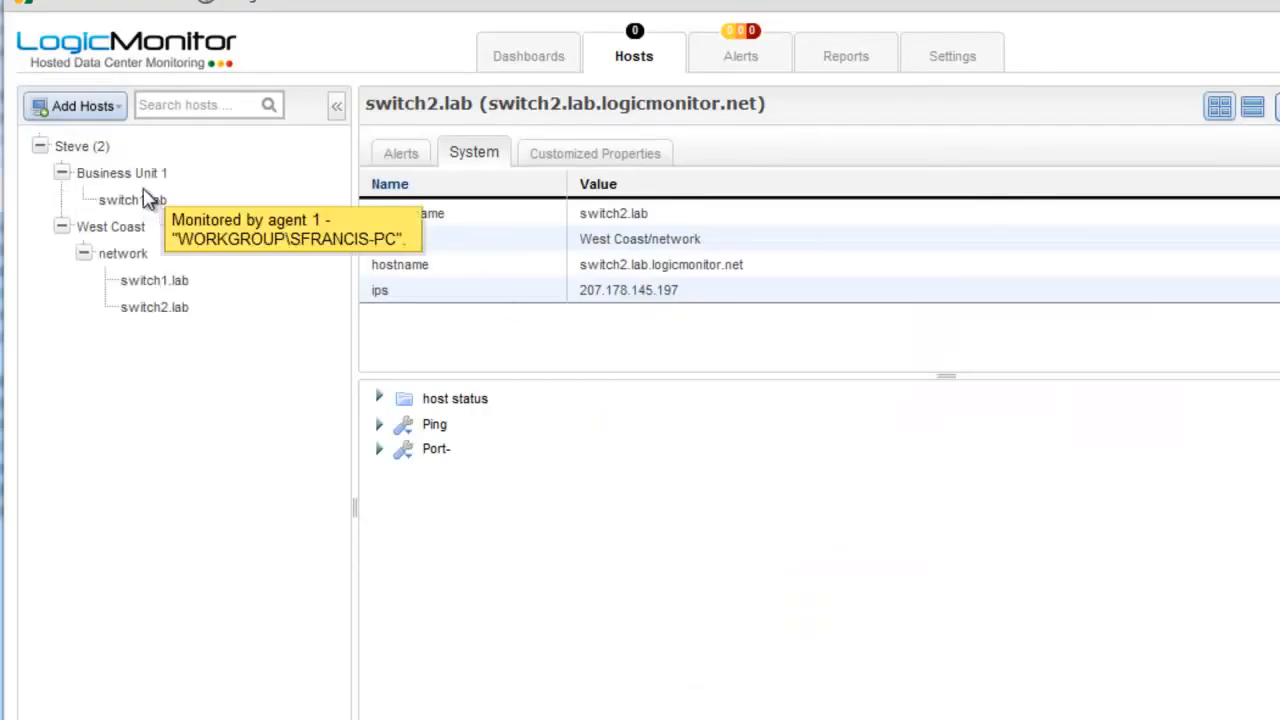
right_click(117, 174)
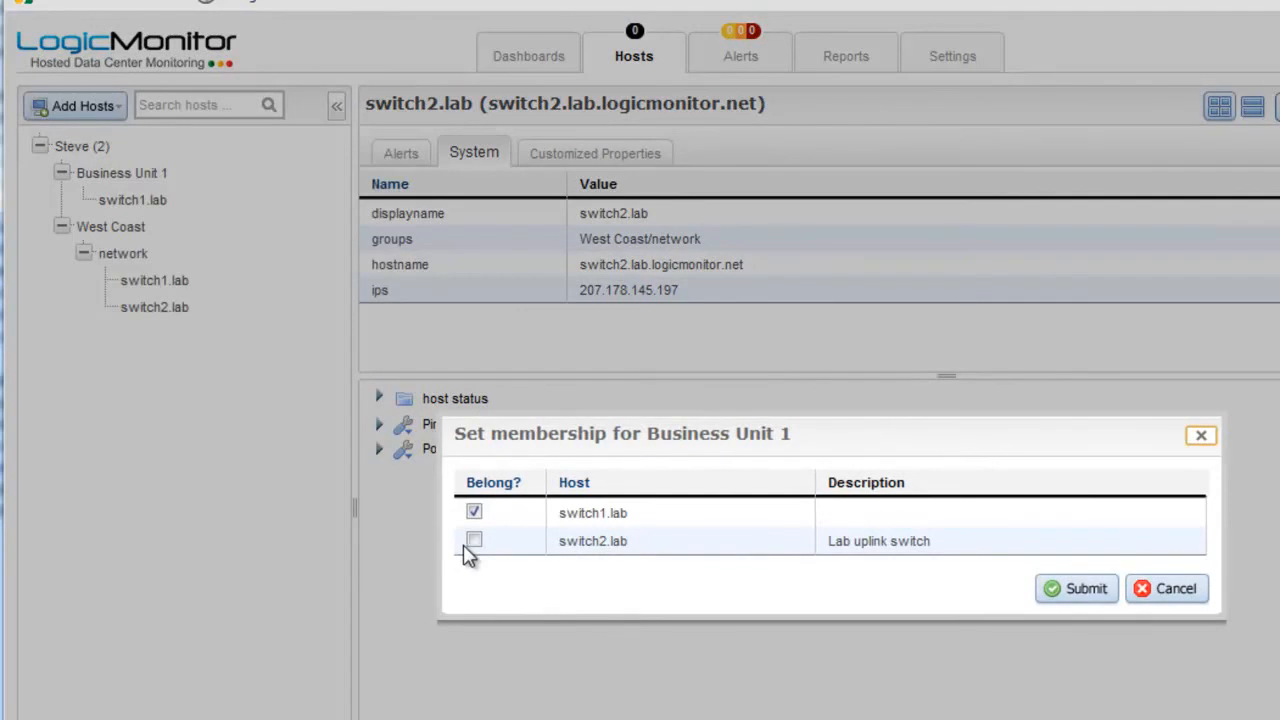
Step: Close the membership list and start a new host group named 'Cisco Devices'
click(1166, 597)
click(100, 107)
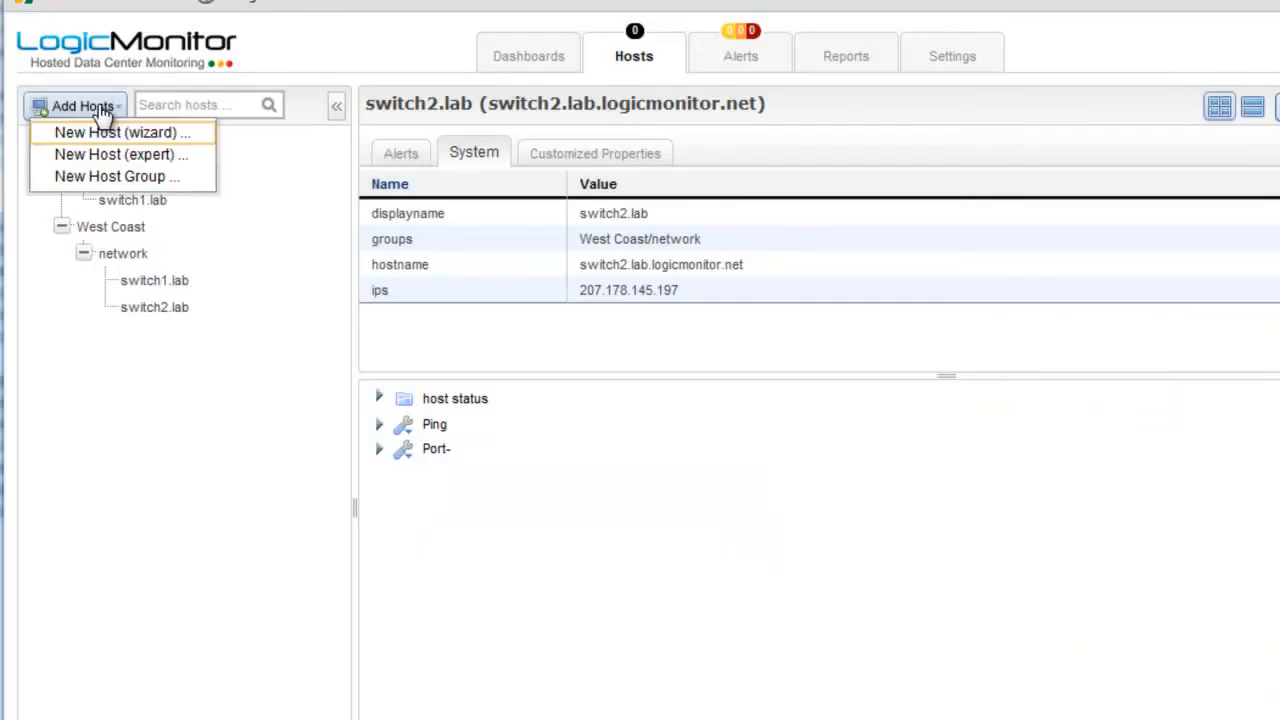
click(120, 176)
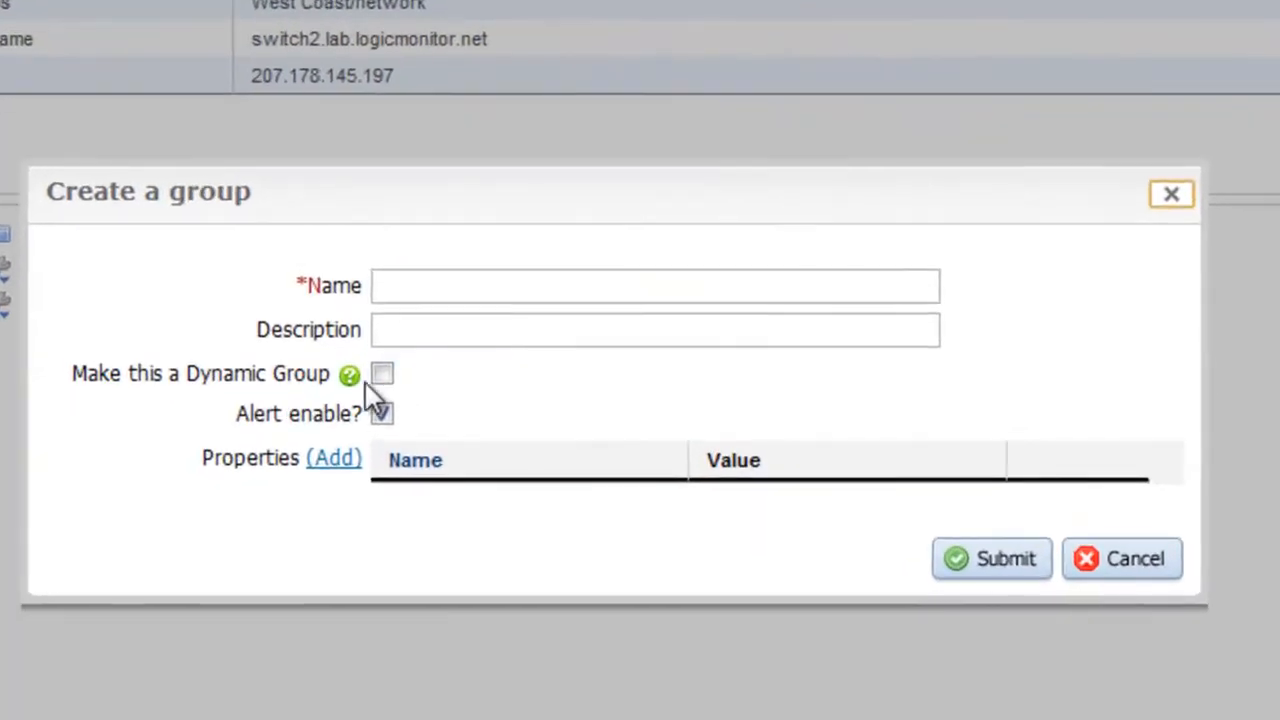
mouse_move(568, 469)
click(477, 285)
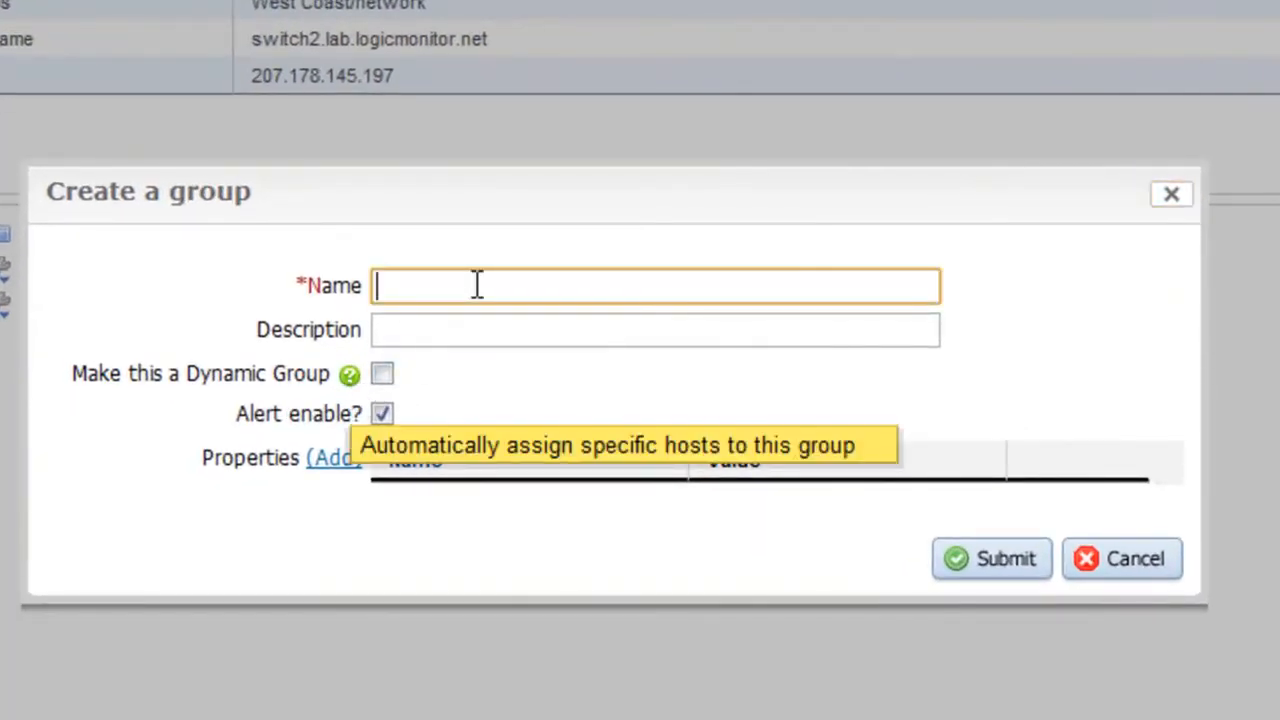
text(Cisco Devices)
key(Tab)
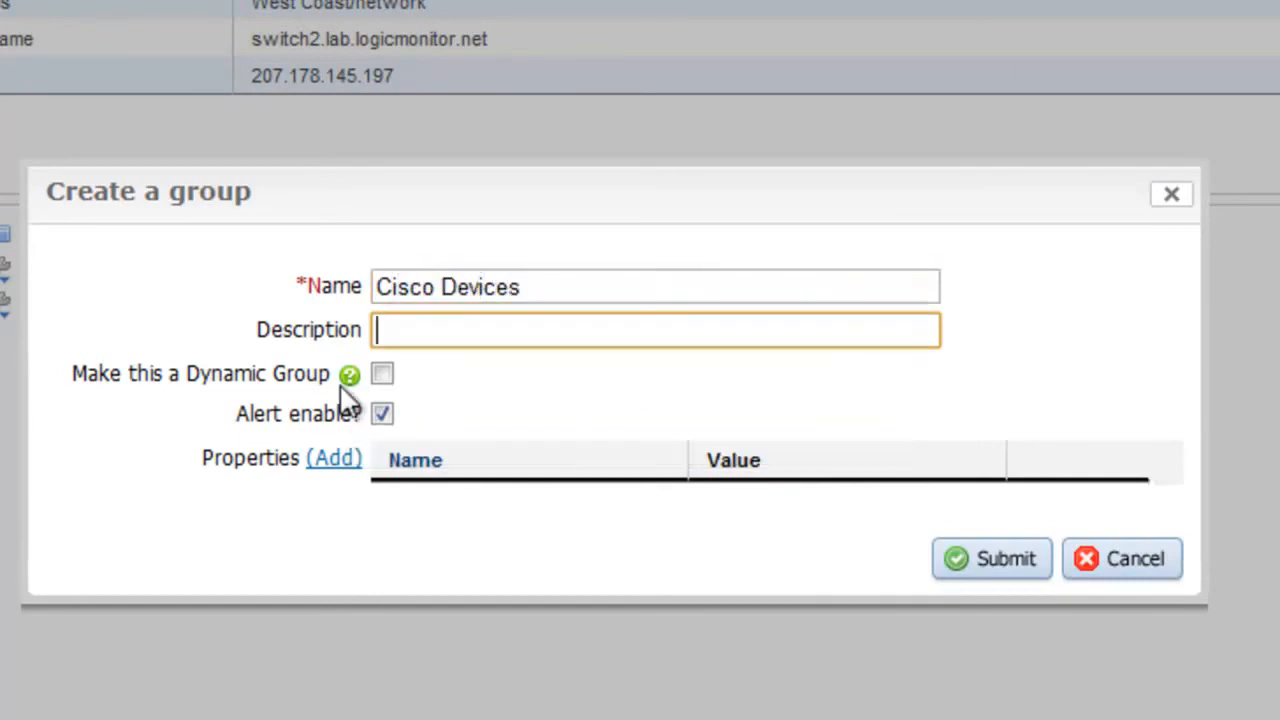
Step: Make Cisco Devices a dynamic group whose wizard-built rule is isCisco(), and create it
click(382, 374)
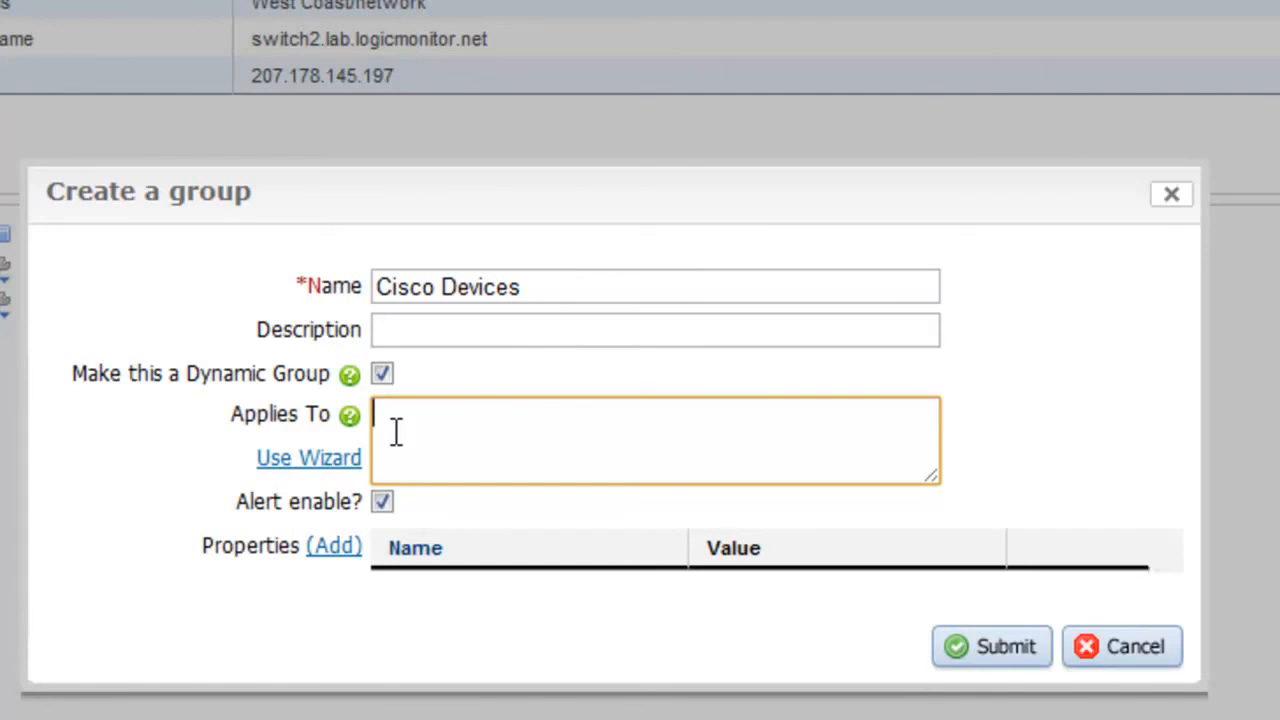
text(true()
drag(465, 409, 350, 415)
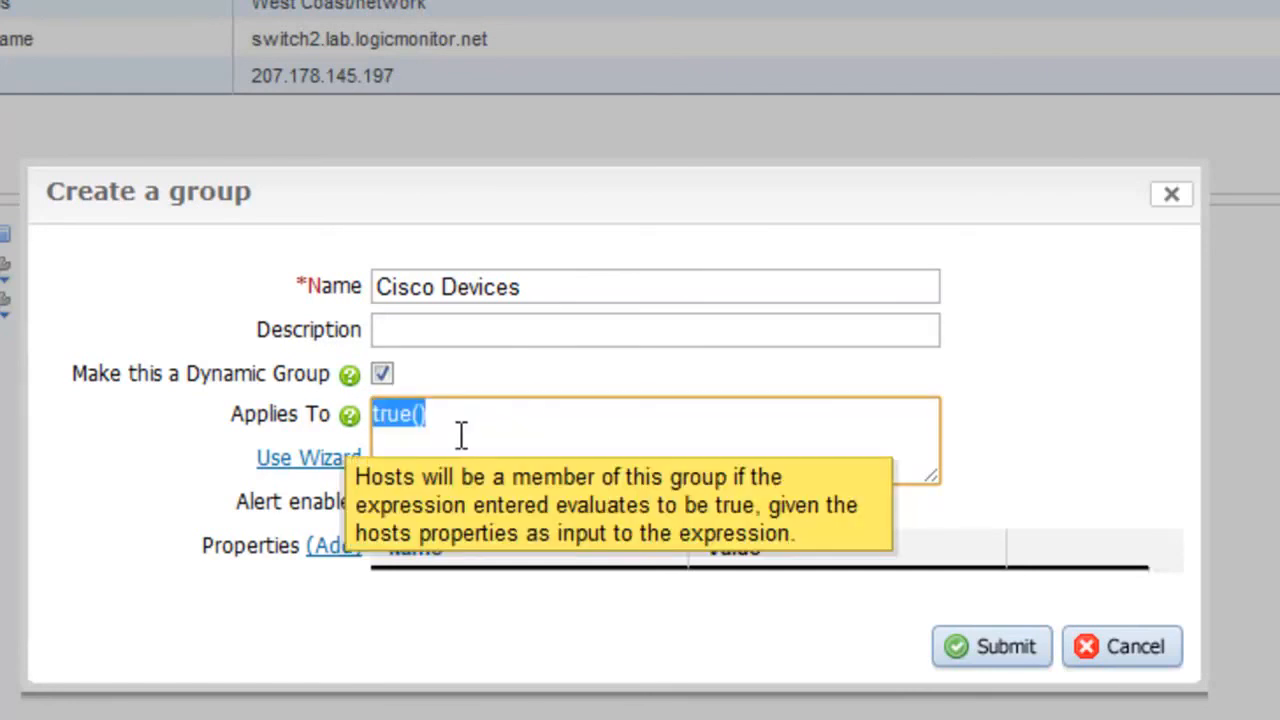
key(BackSpace)
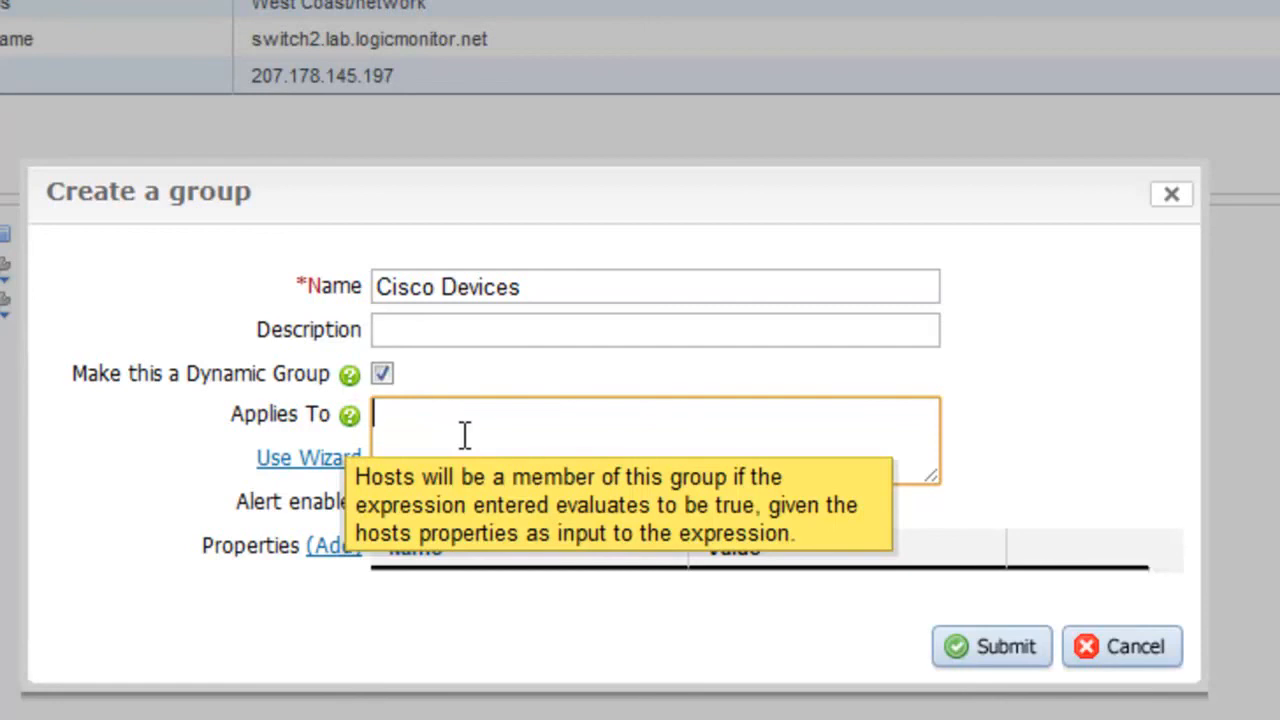
click(323, 452)
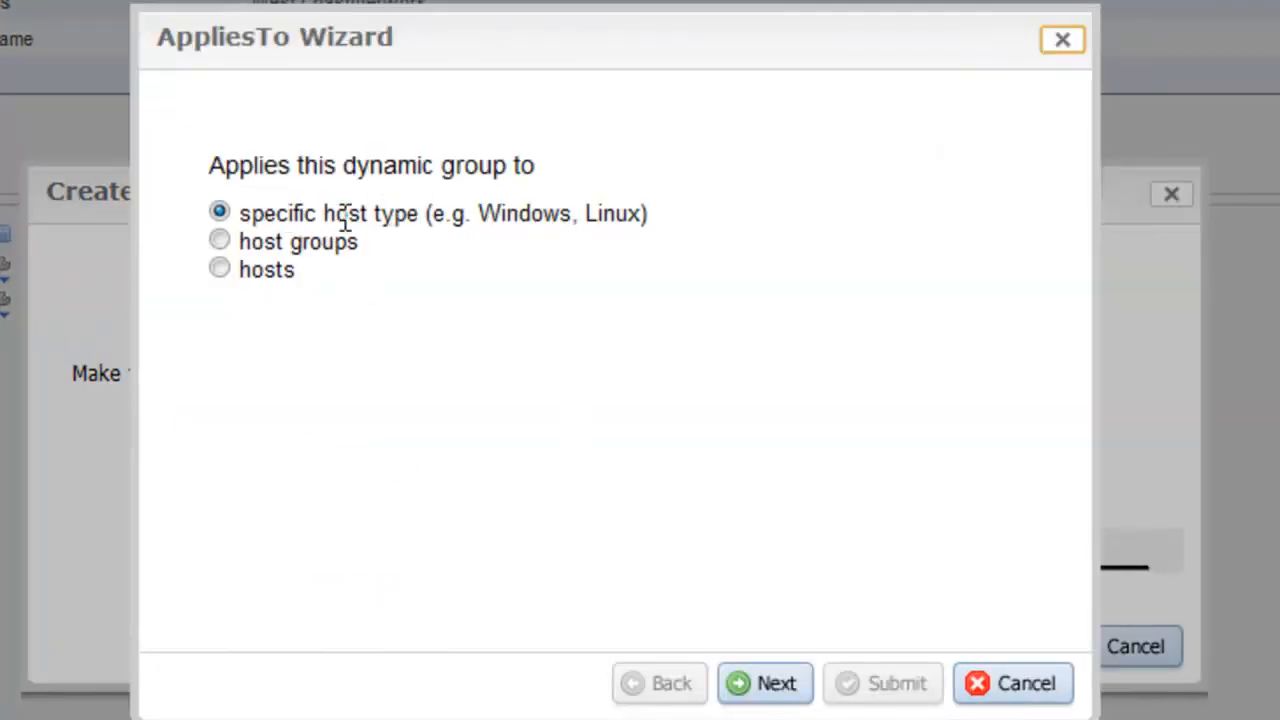
click(777, 686)
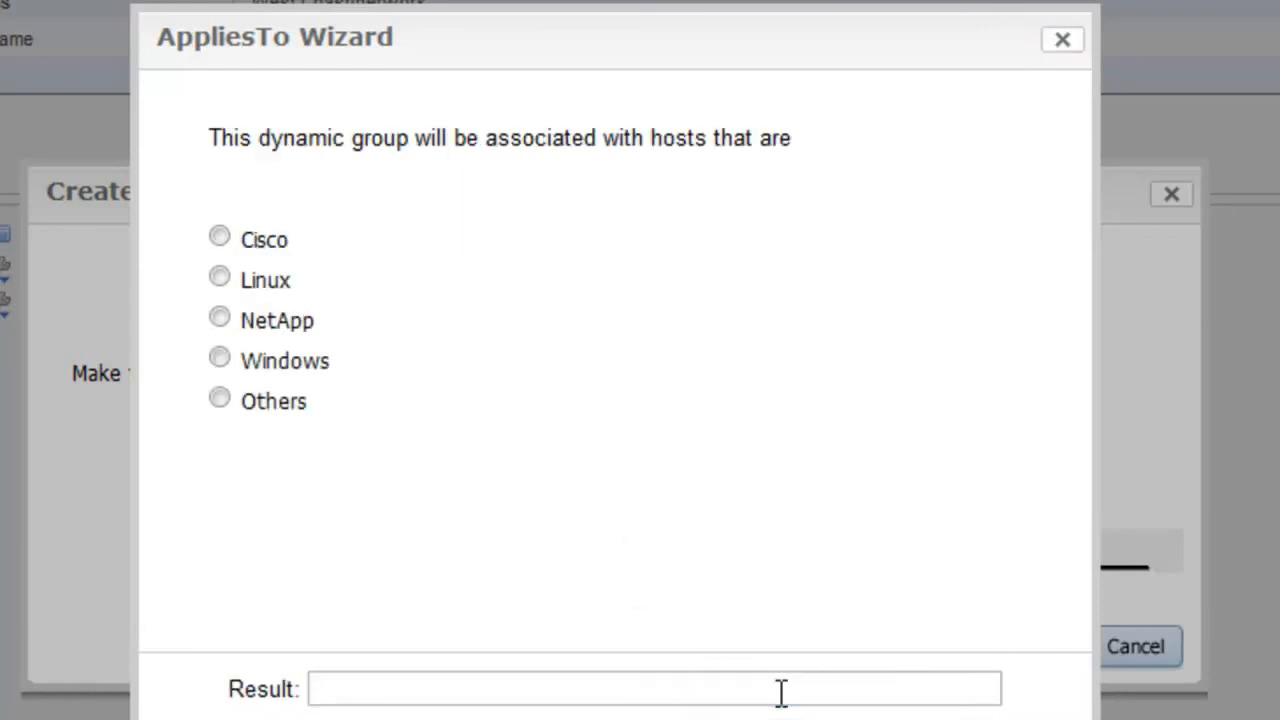
click(219, 237)
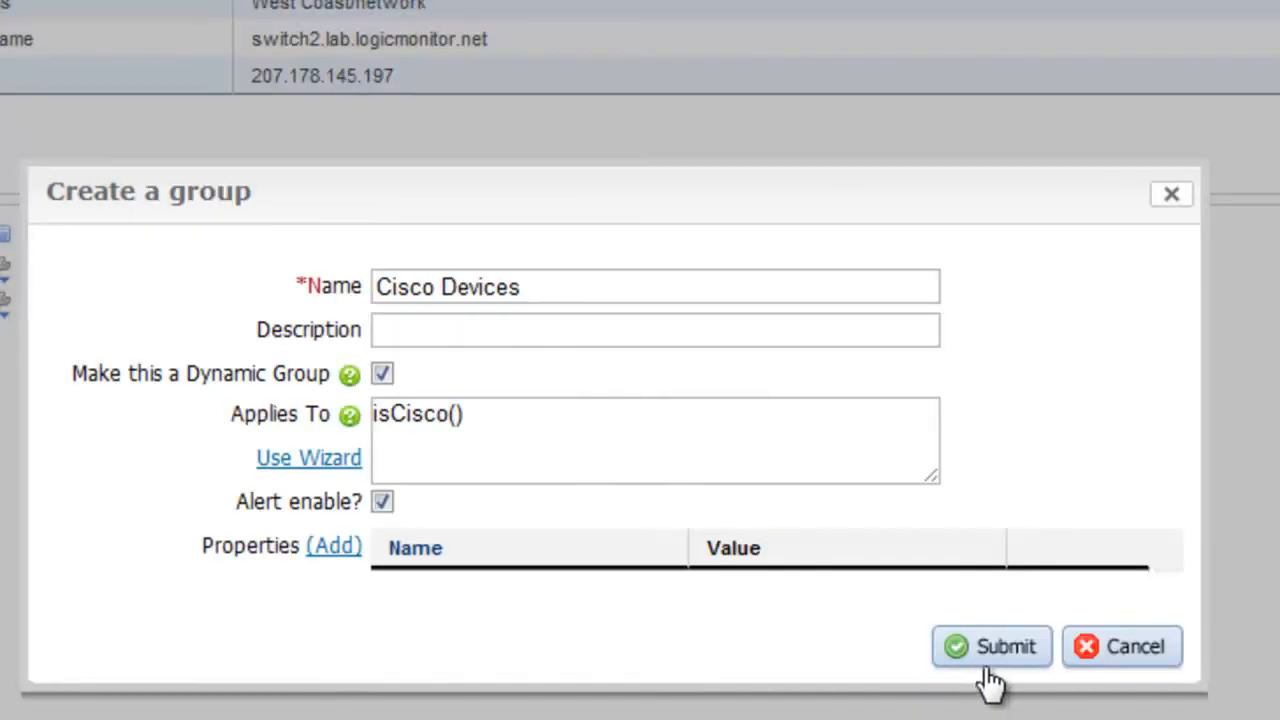
click(987, 664)
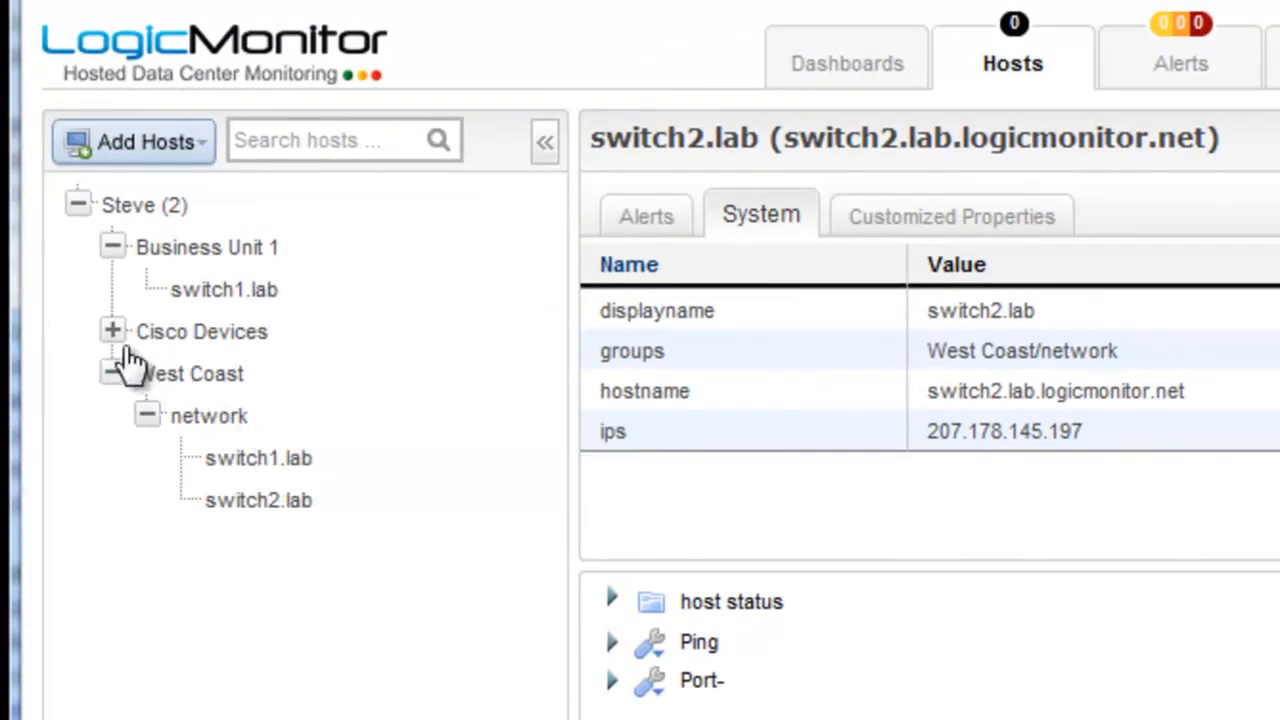
Step: Expand Cisco Devices to see switch1.lab and switch2.lab, check switch2.lab's groups, and cancel deletion
click(165, 334)
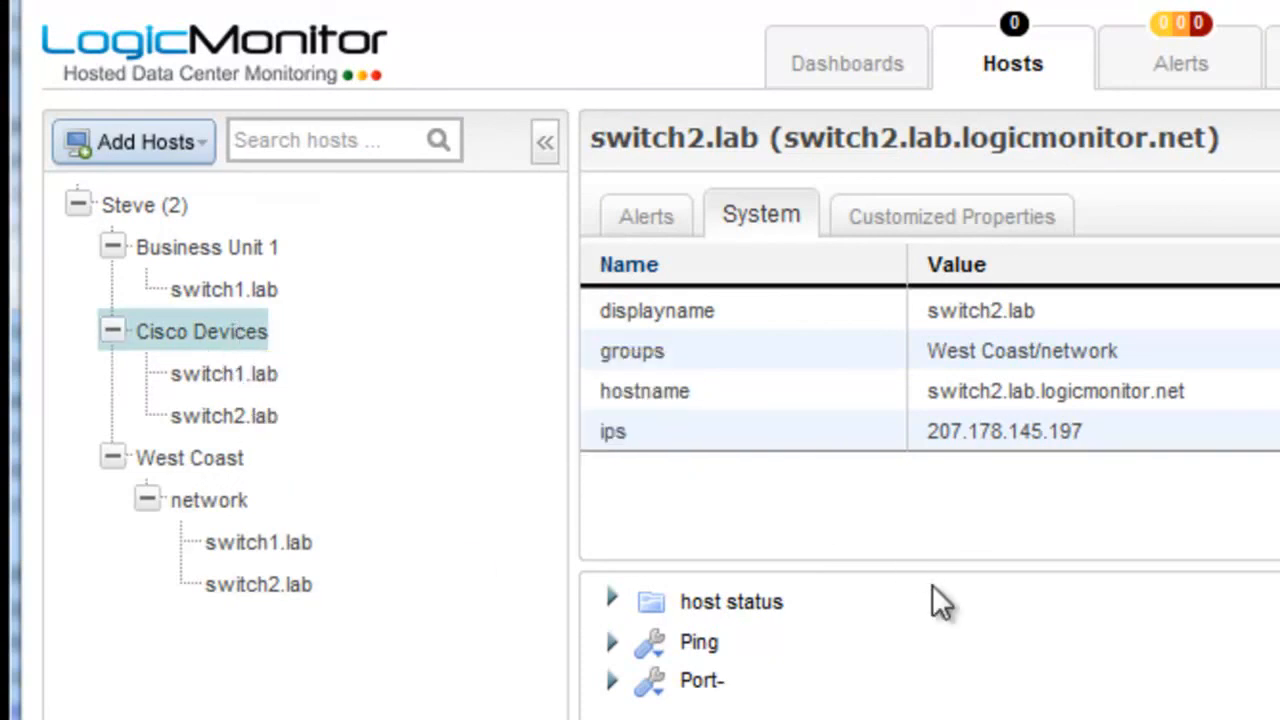
click(264, 584)
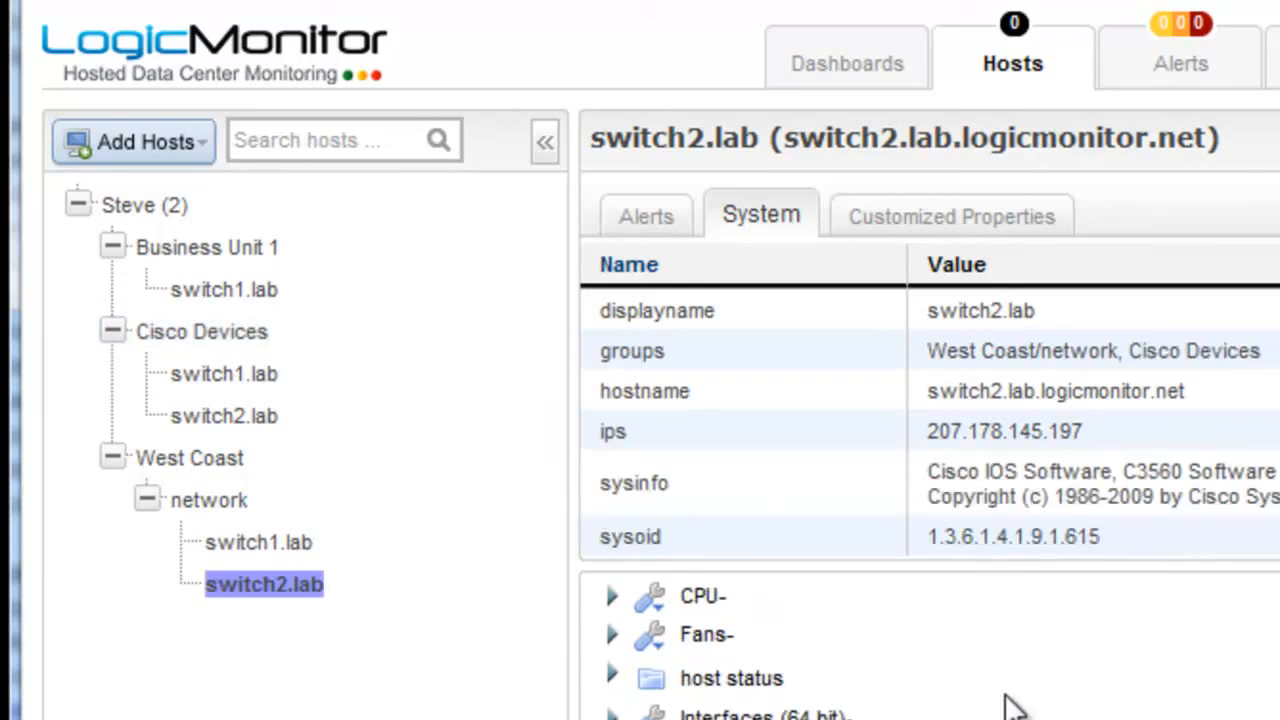
right_click(222, 340)
click(258, 390)
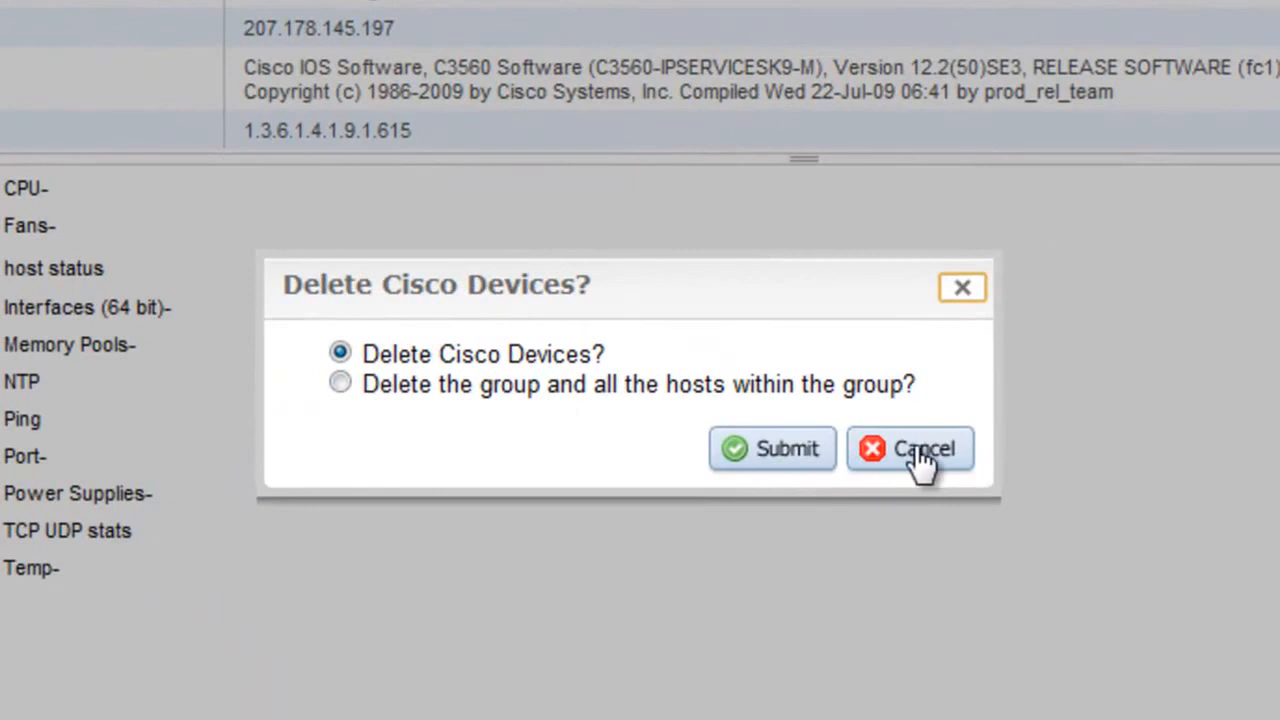
click(918, 456)
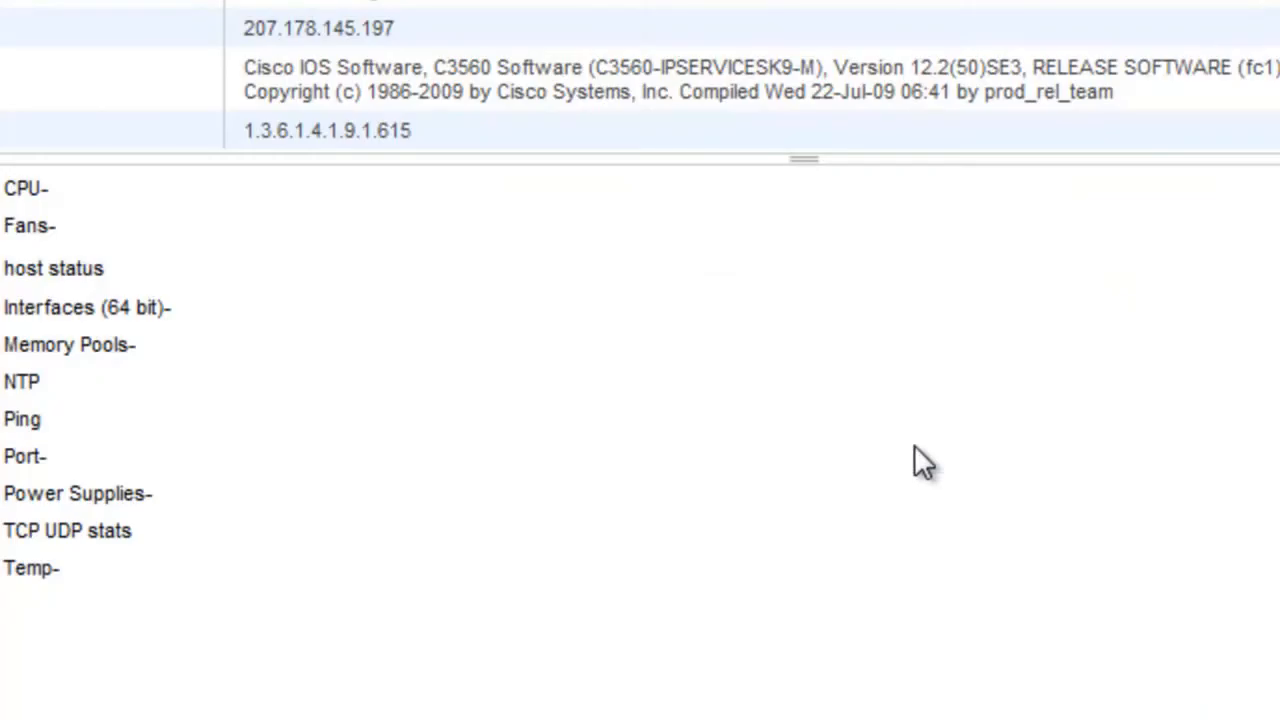